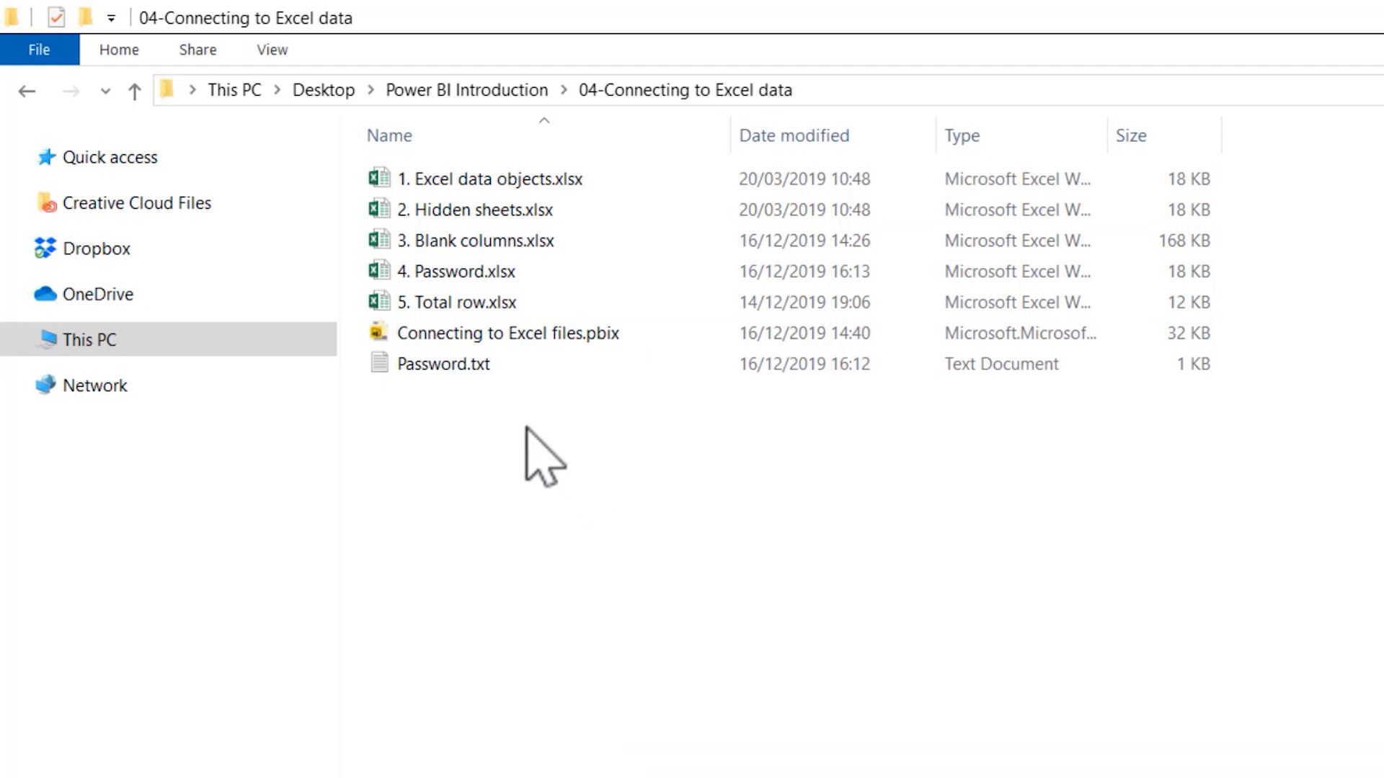
Step: Open 5. Total row.xlsx in Excel and examine the expenses table's total row and the function options for its Amount total
left_click(459, 304)
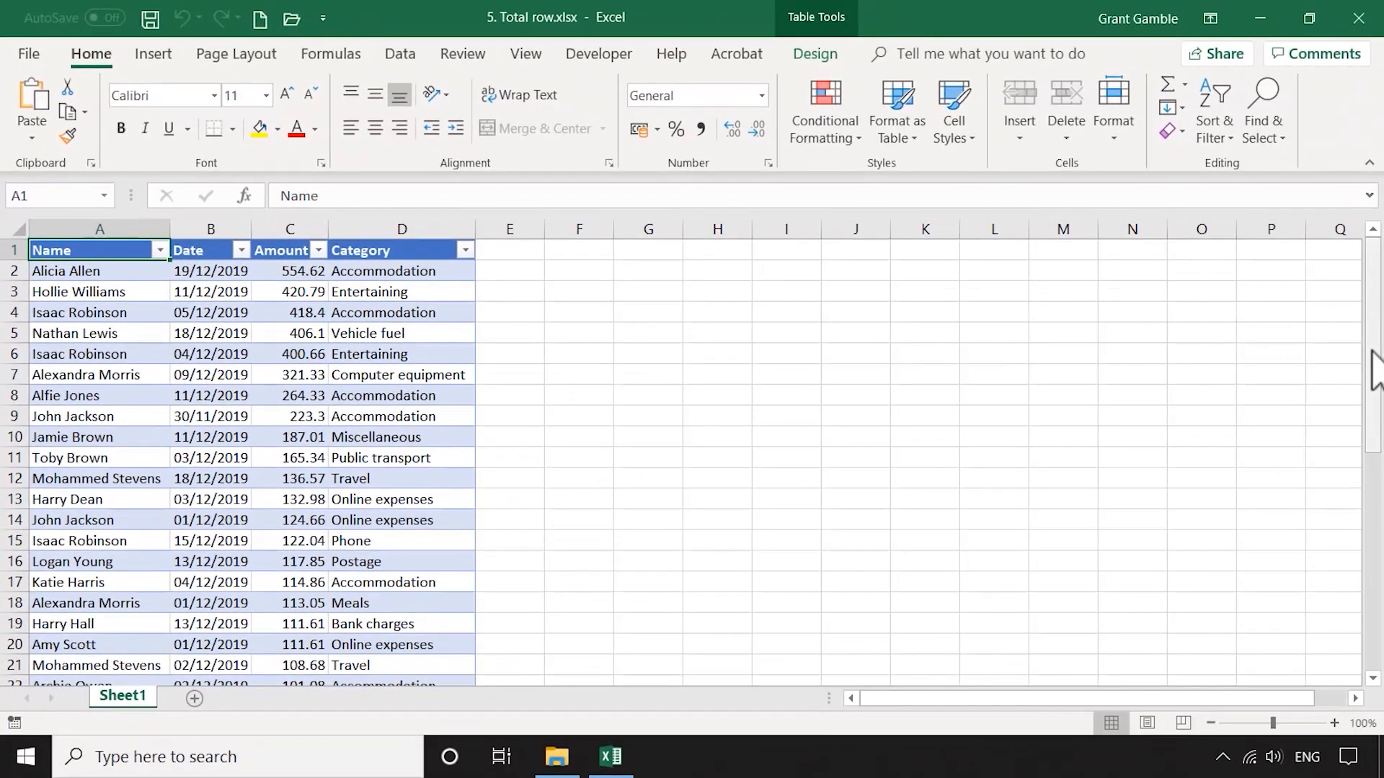
left_click_drag(1371, 364, 1368, 618)
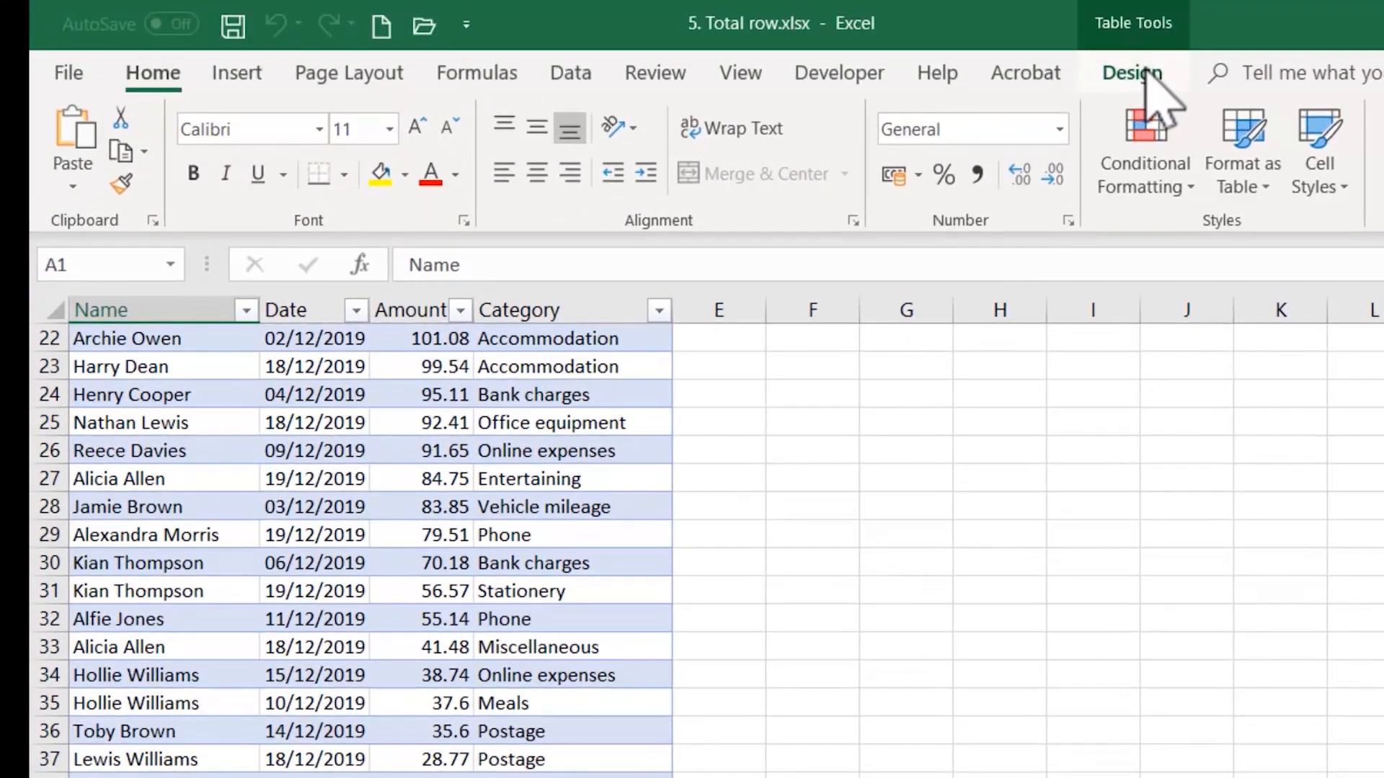
left_click(1145, 70)
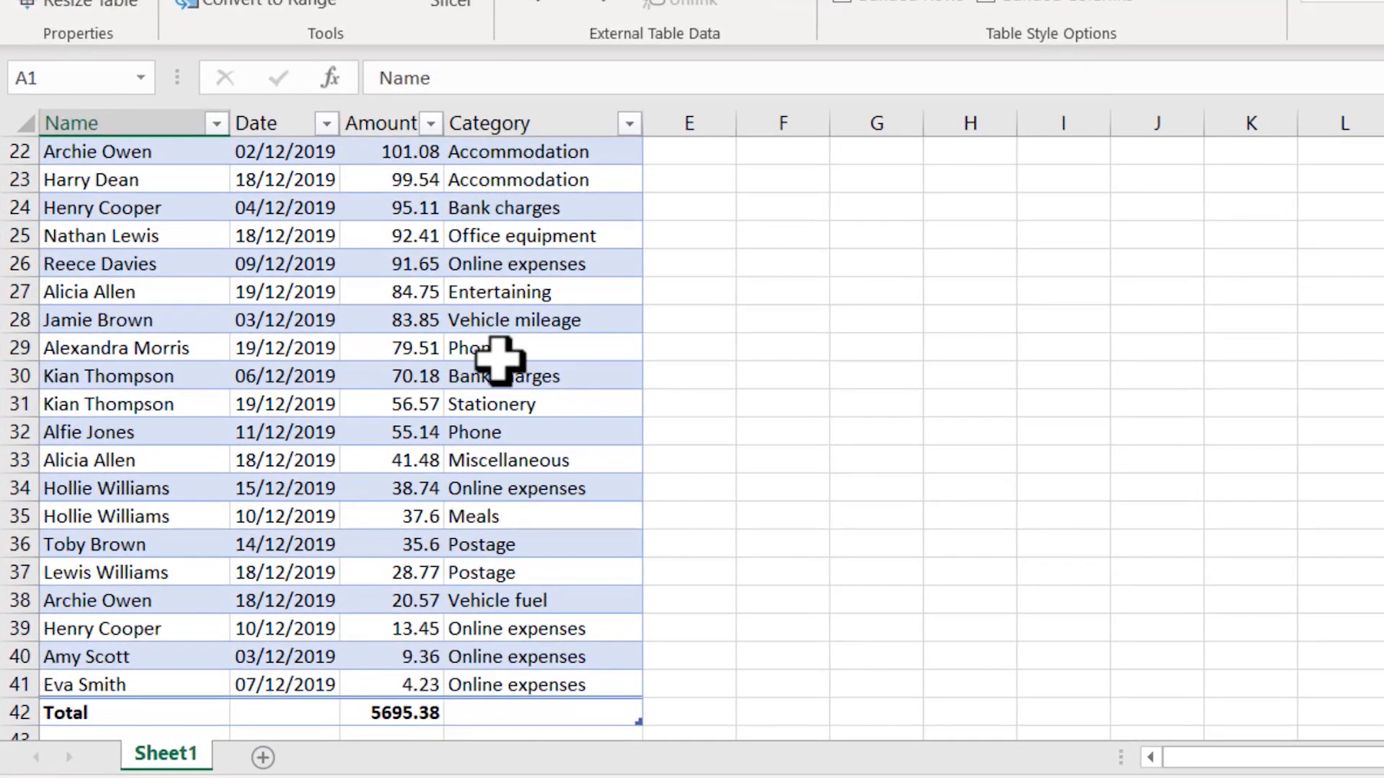
left_click(373, 715)
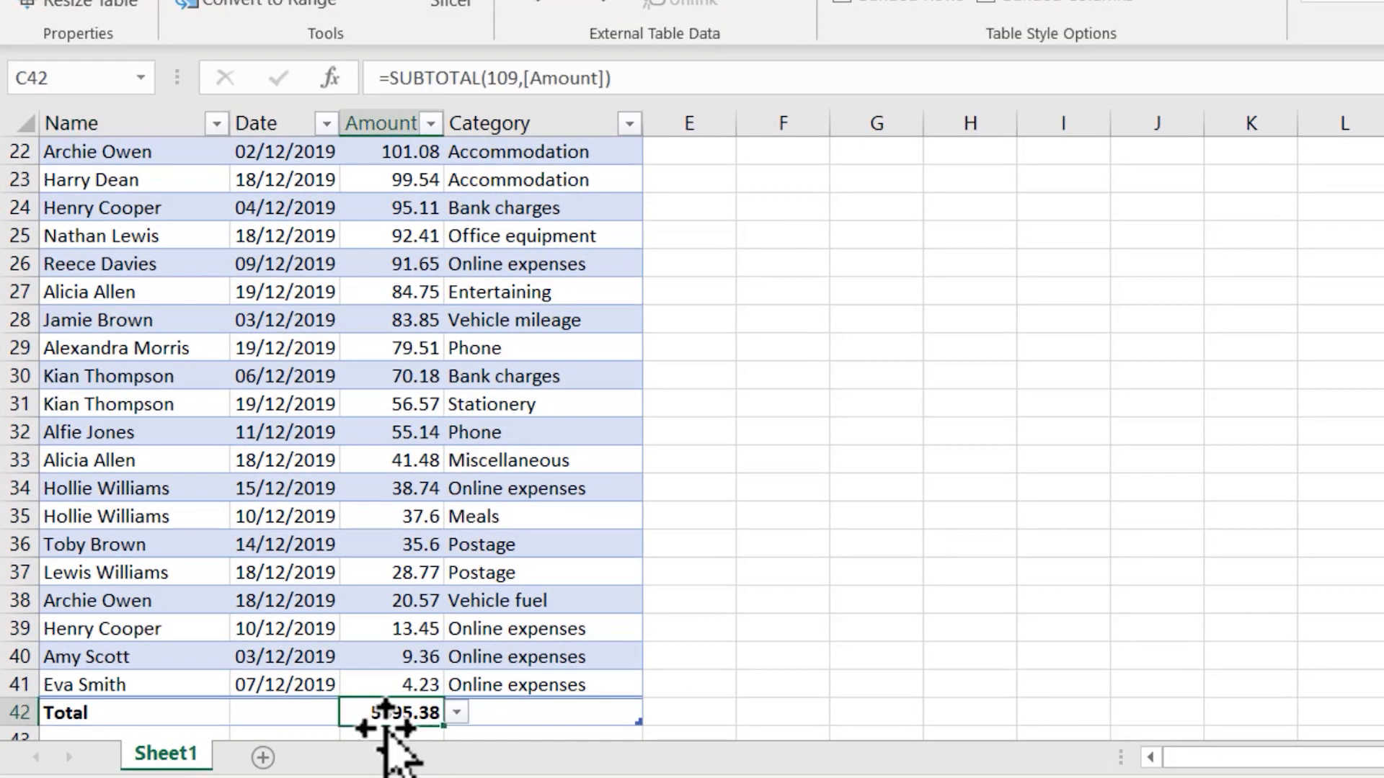
left_click(457, 714)
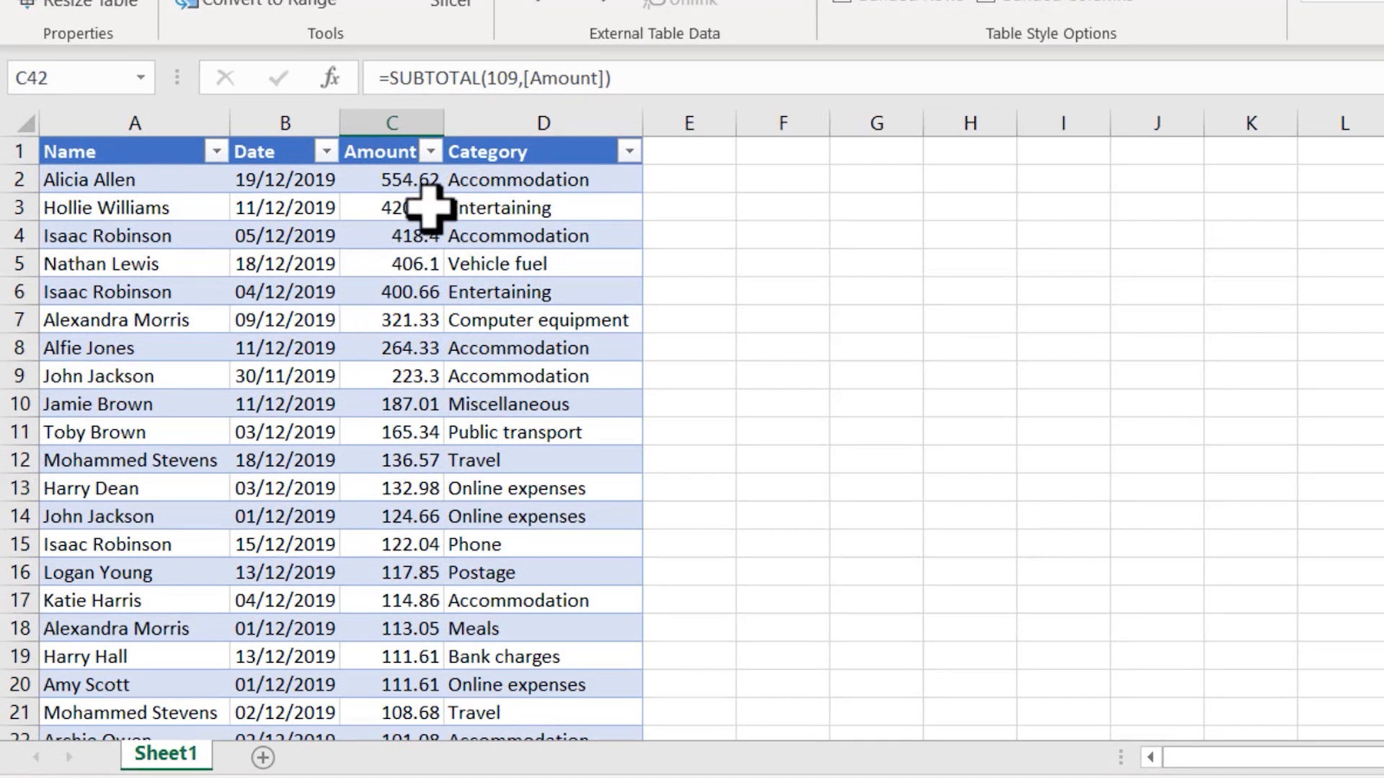
Step: Filter the table's Category column to Entertaining only, and close the workbook without saving
left_click(630, 151)
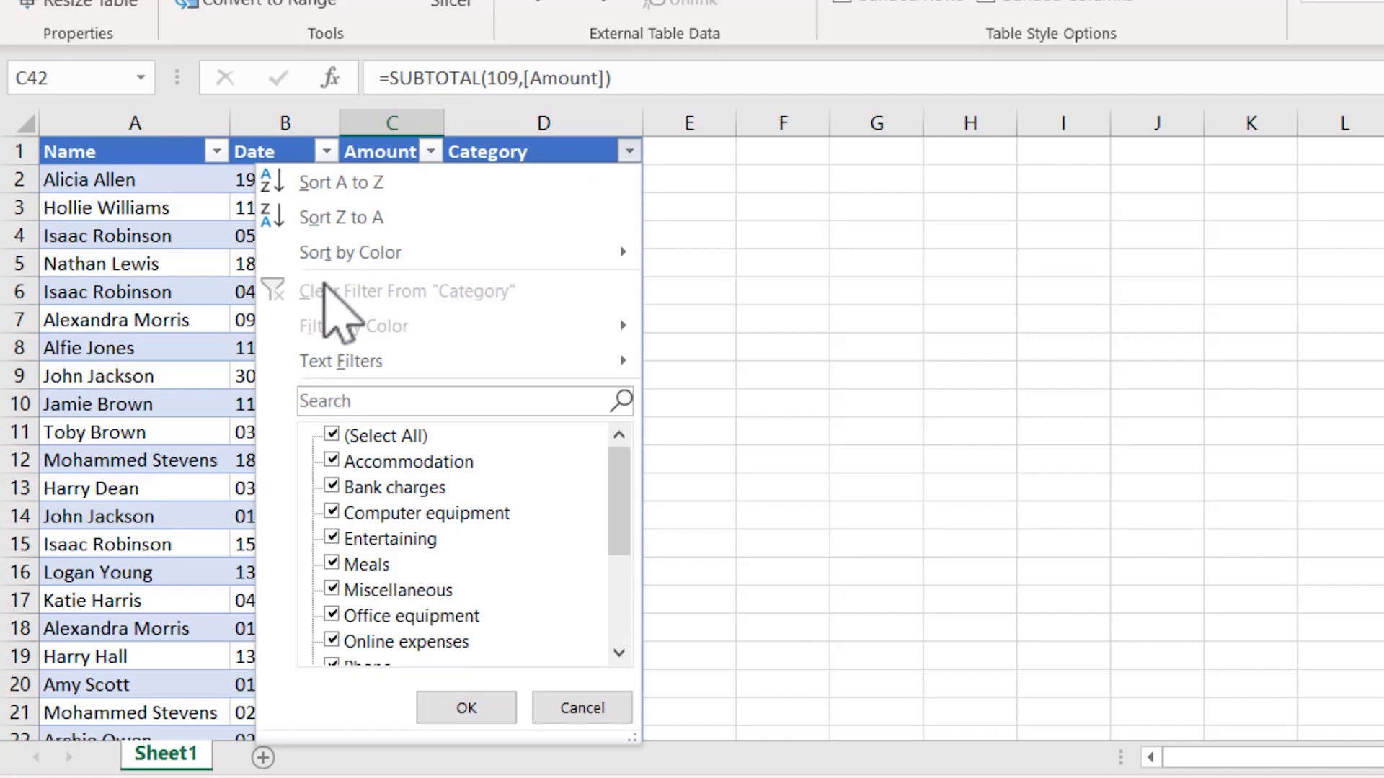
left_click(332, 434)
left_click(332, 538)
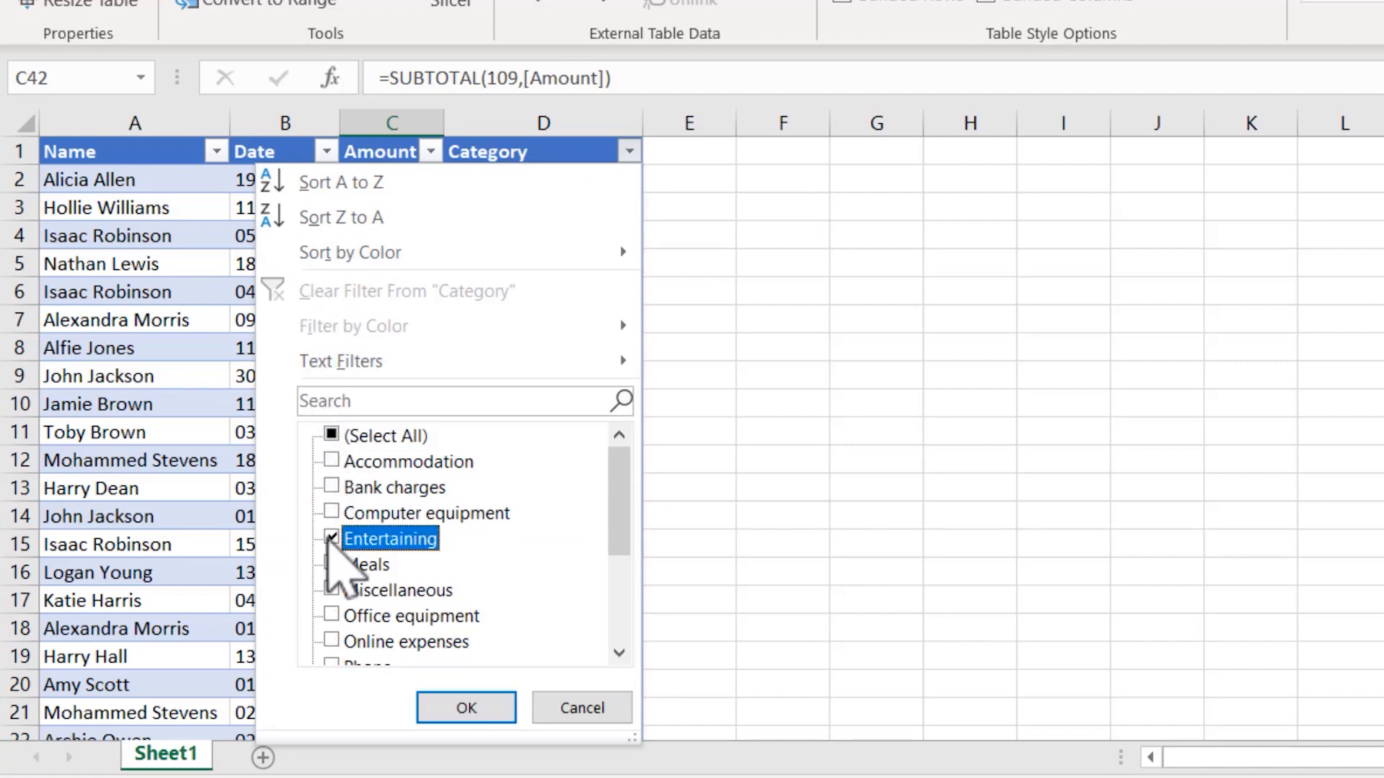
left_click(466, 709)
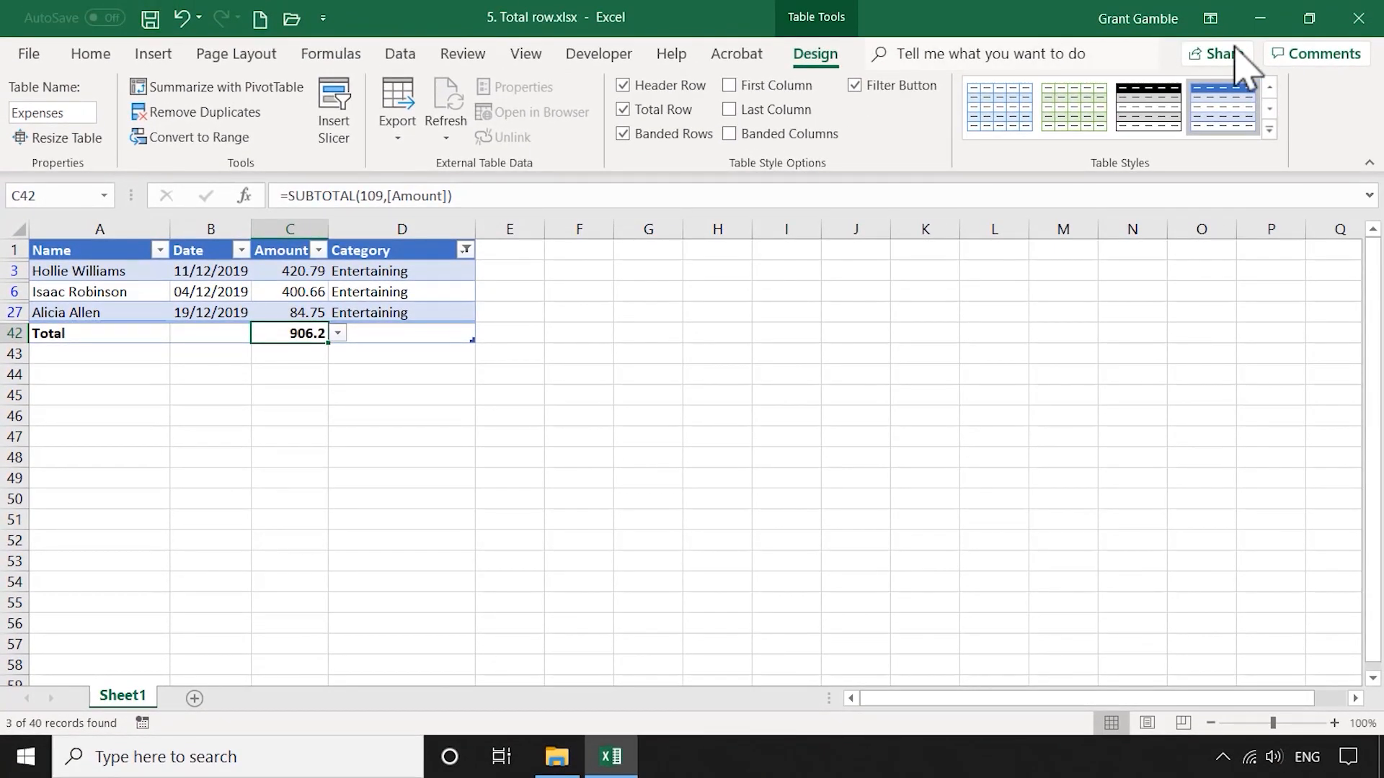
left_click(1359, 18)
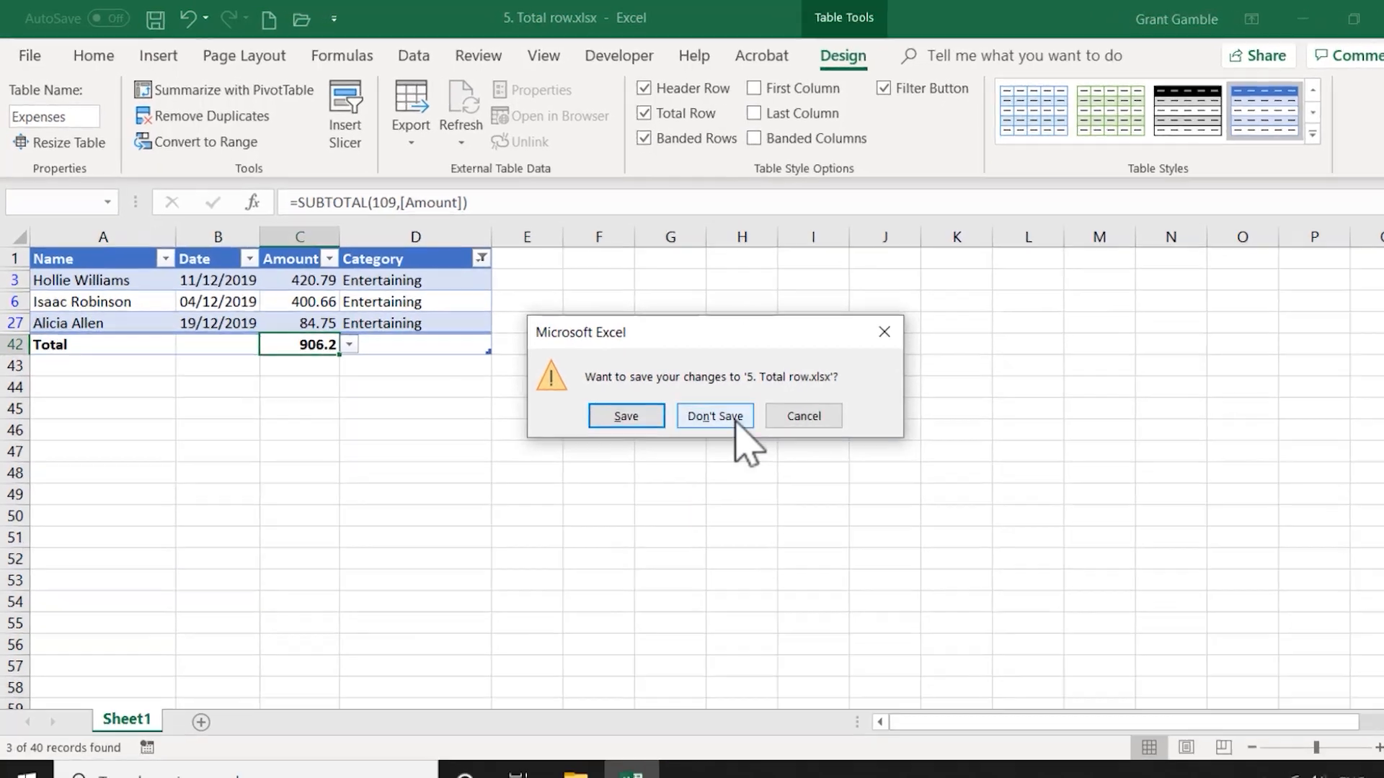
left_click(736, 420)
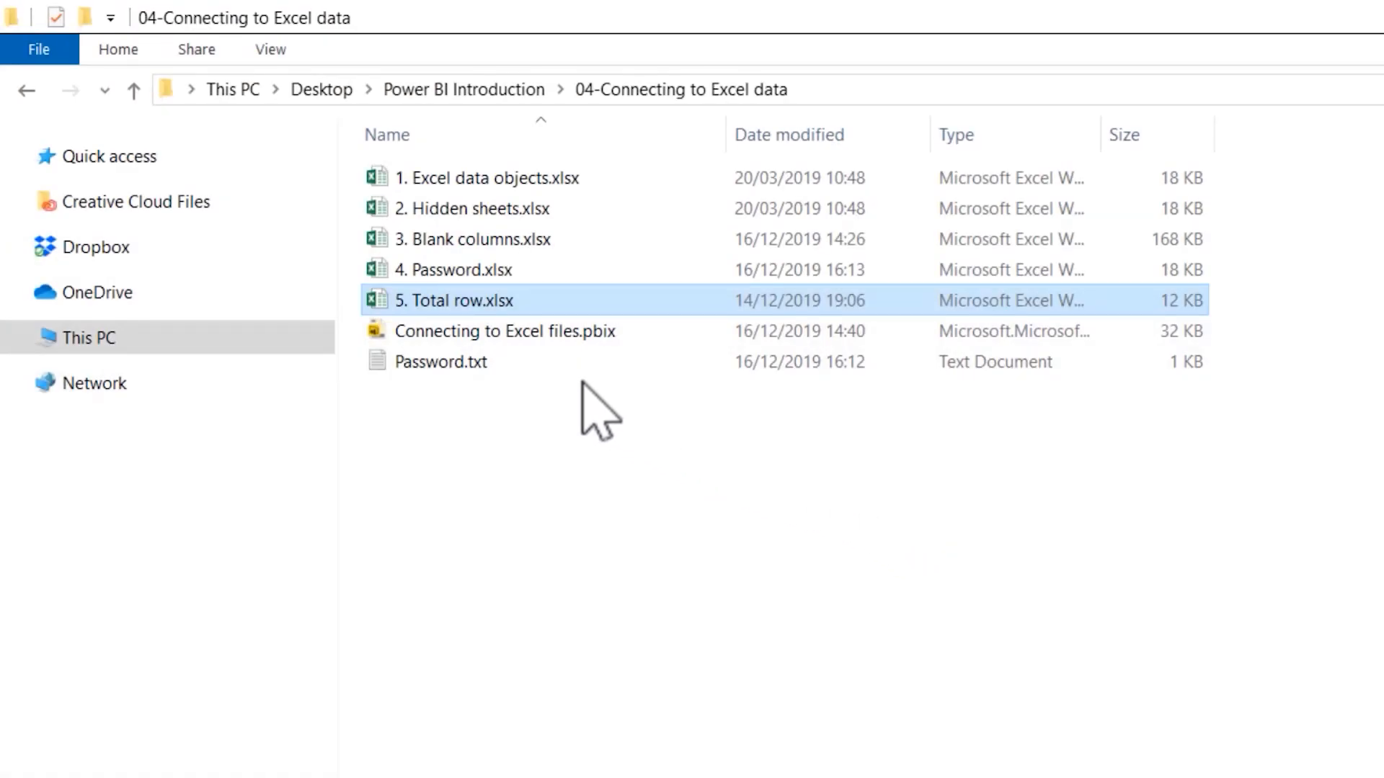
Step: Open Connecting to Excel files.pbix in Power BI Desktop and bring the Expenses table from 5. Total row.xlsx into Power Query for transformation
left_click(462, 333)
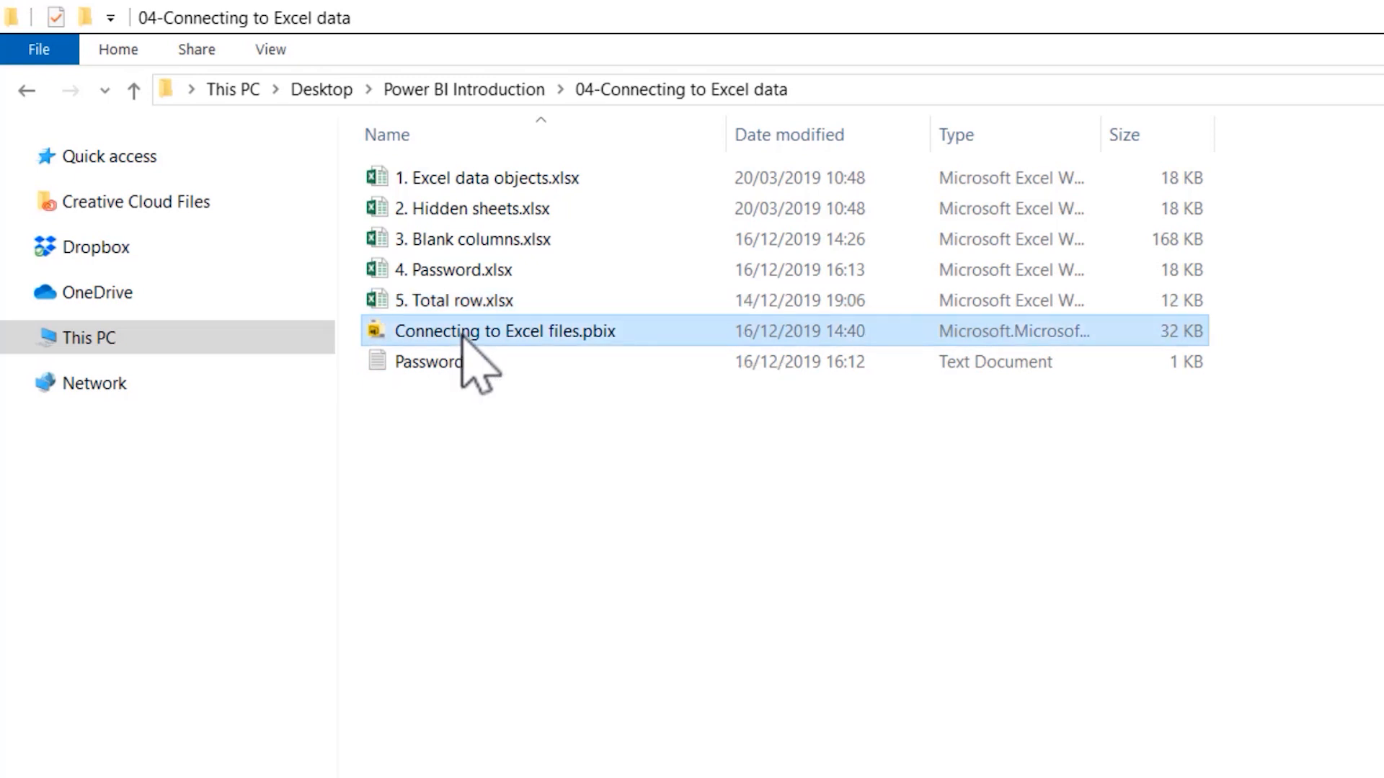
double_click(463, 334)
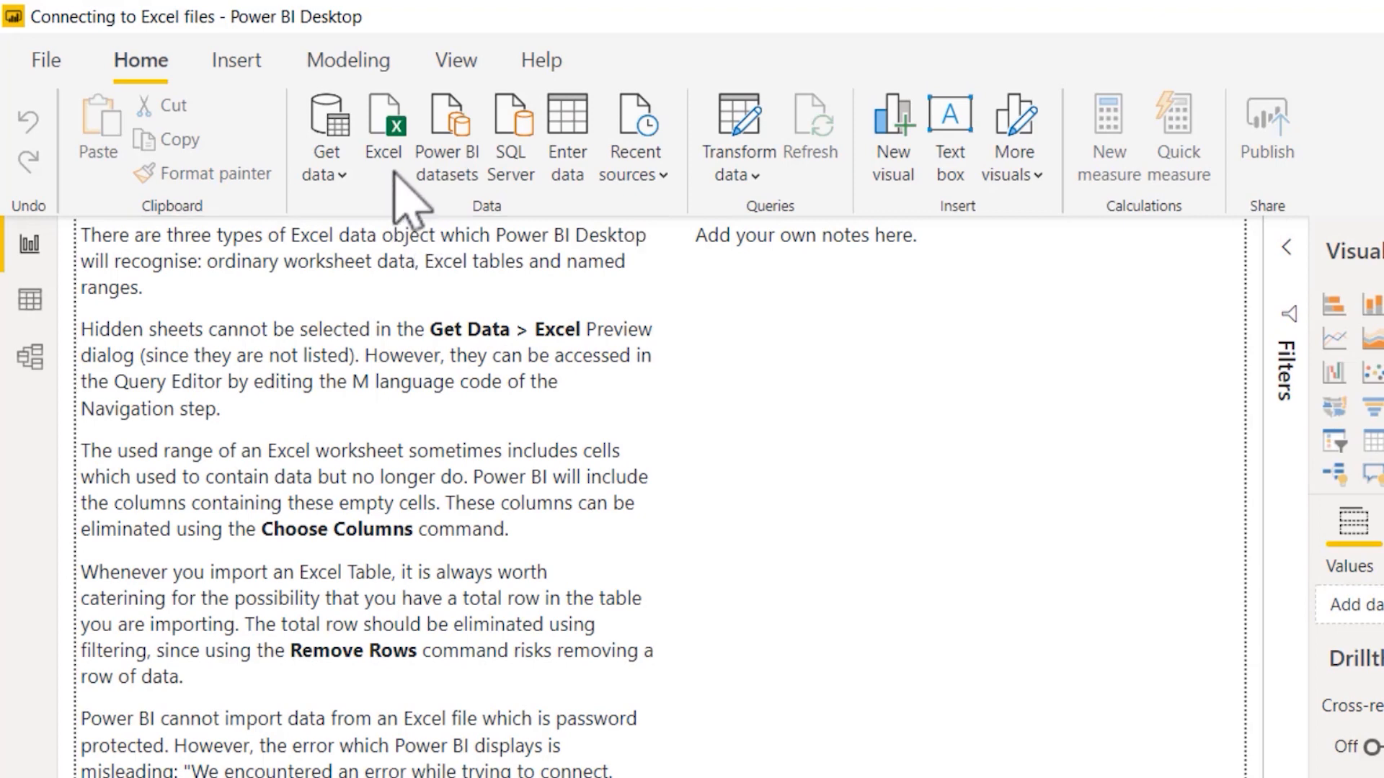
left_click(395, 124)
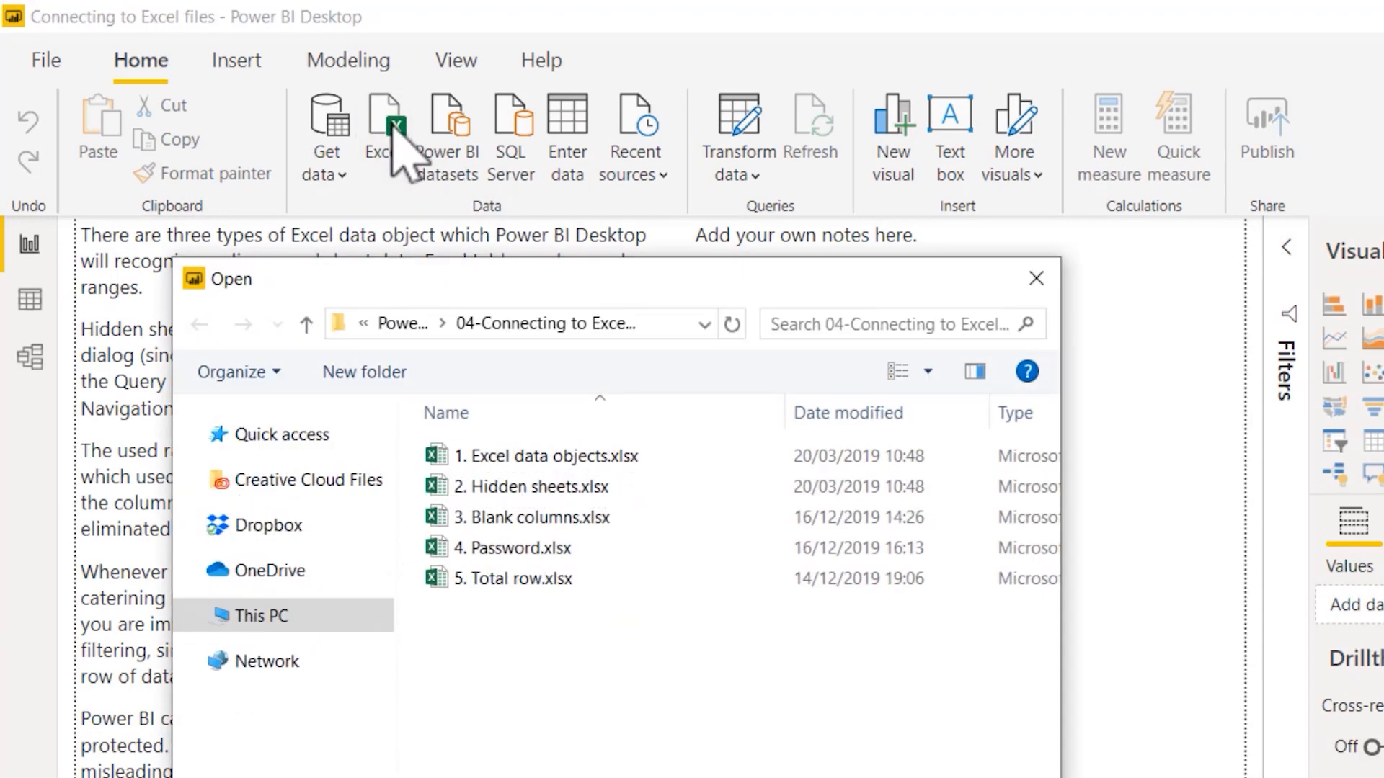
double_click(538, 584)
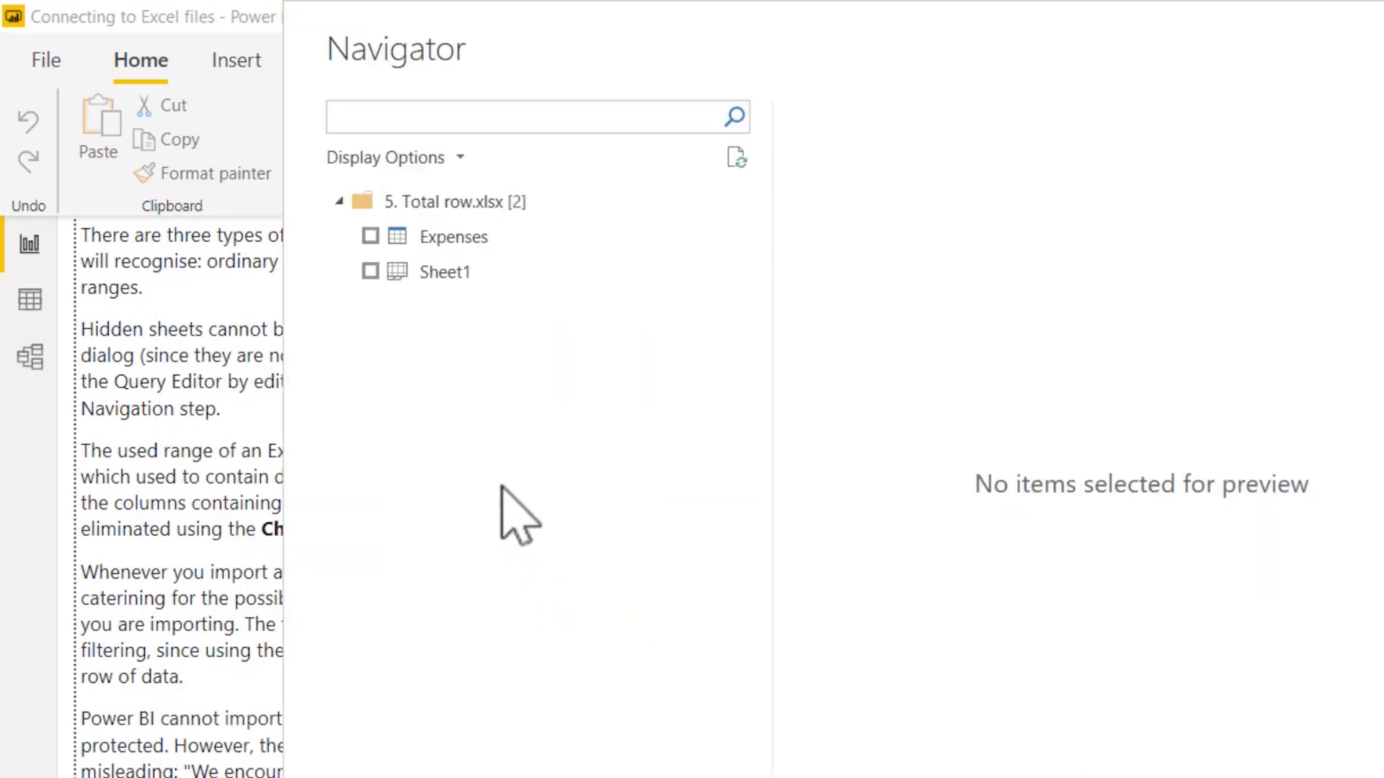
left_click(370, 236)
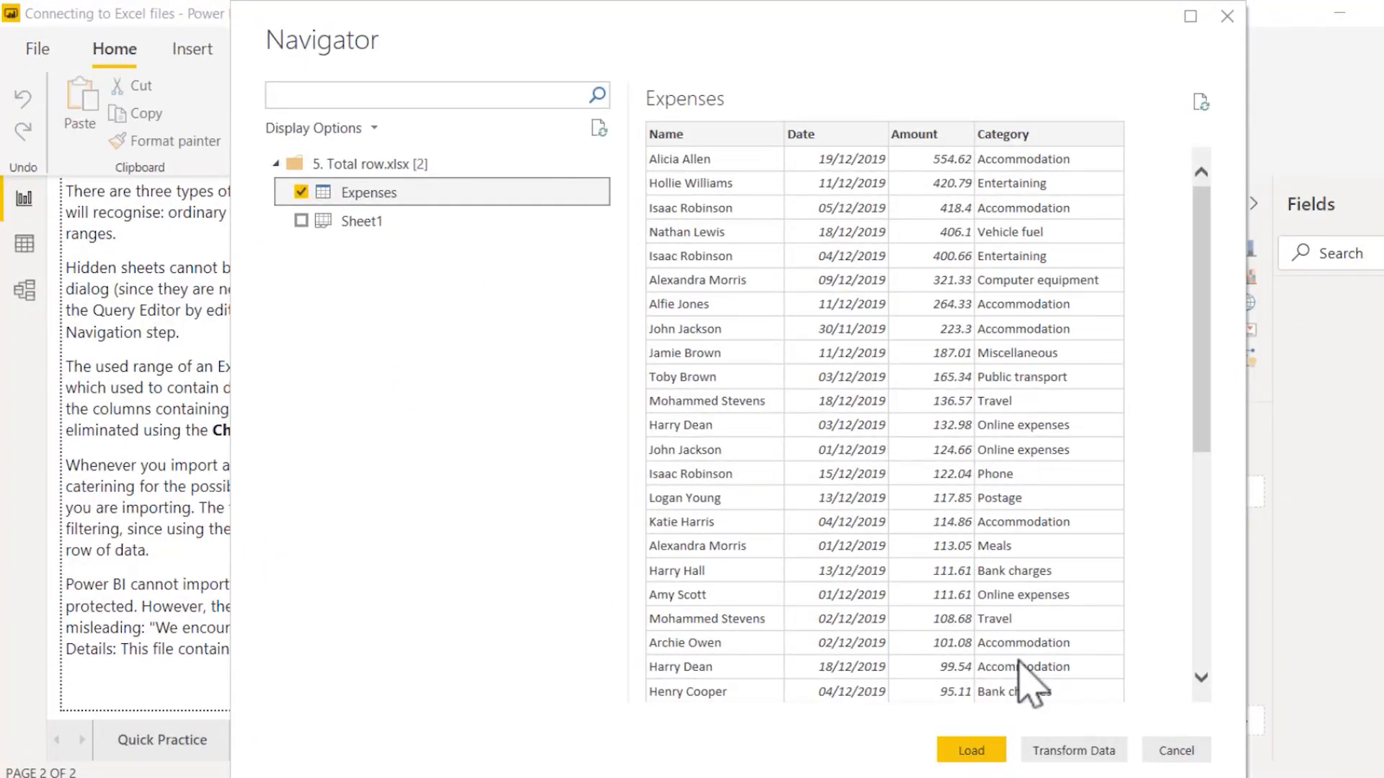
left_click(1061, 751)
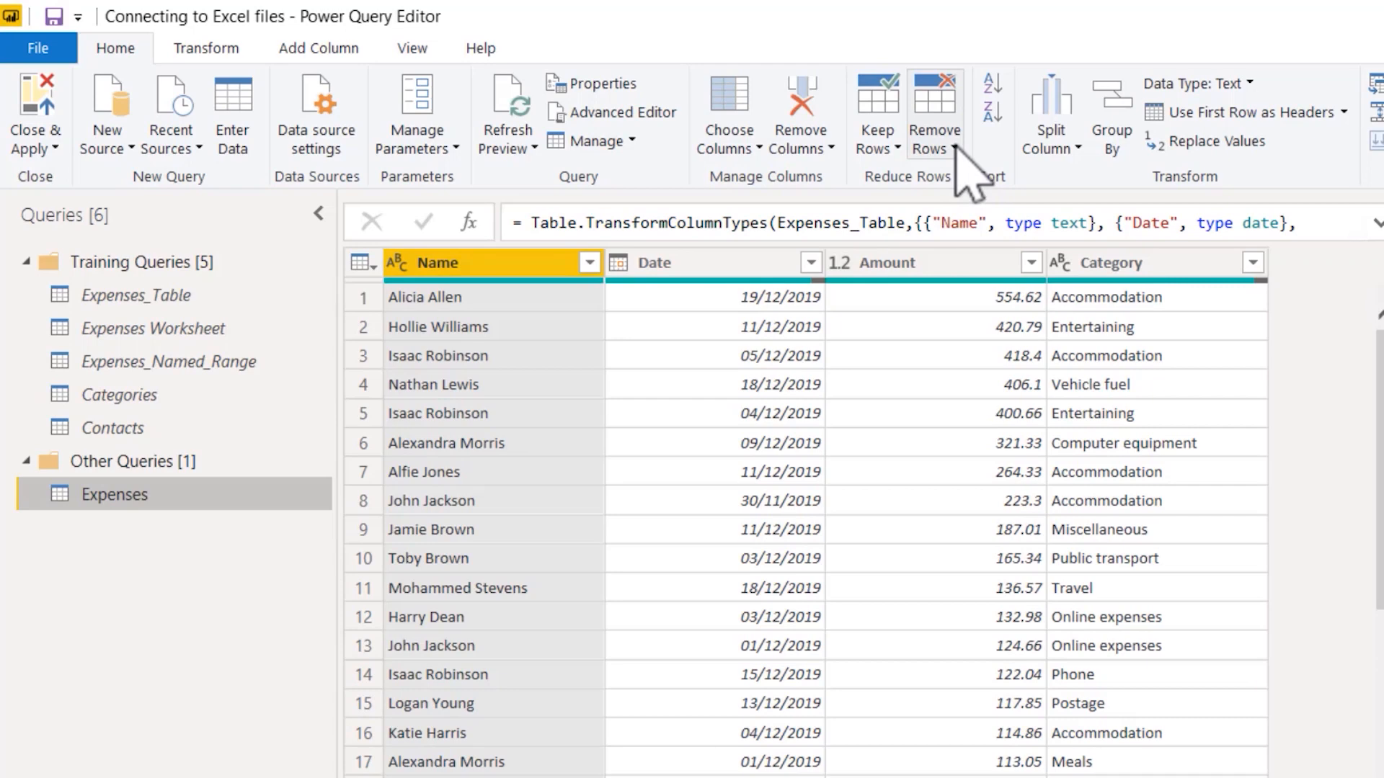
Step: Try removing 1 top row from the Expenses query, and delete the resulting applied step
left_click(956, 148)
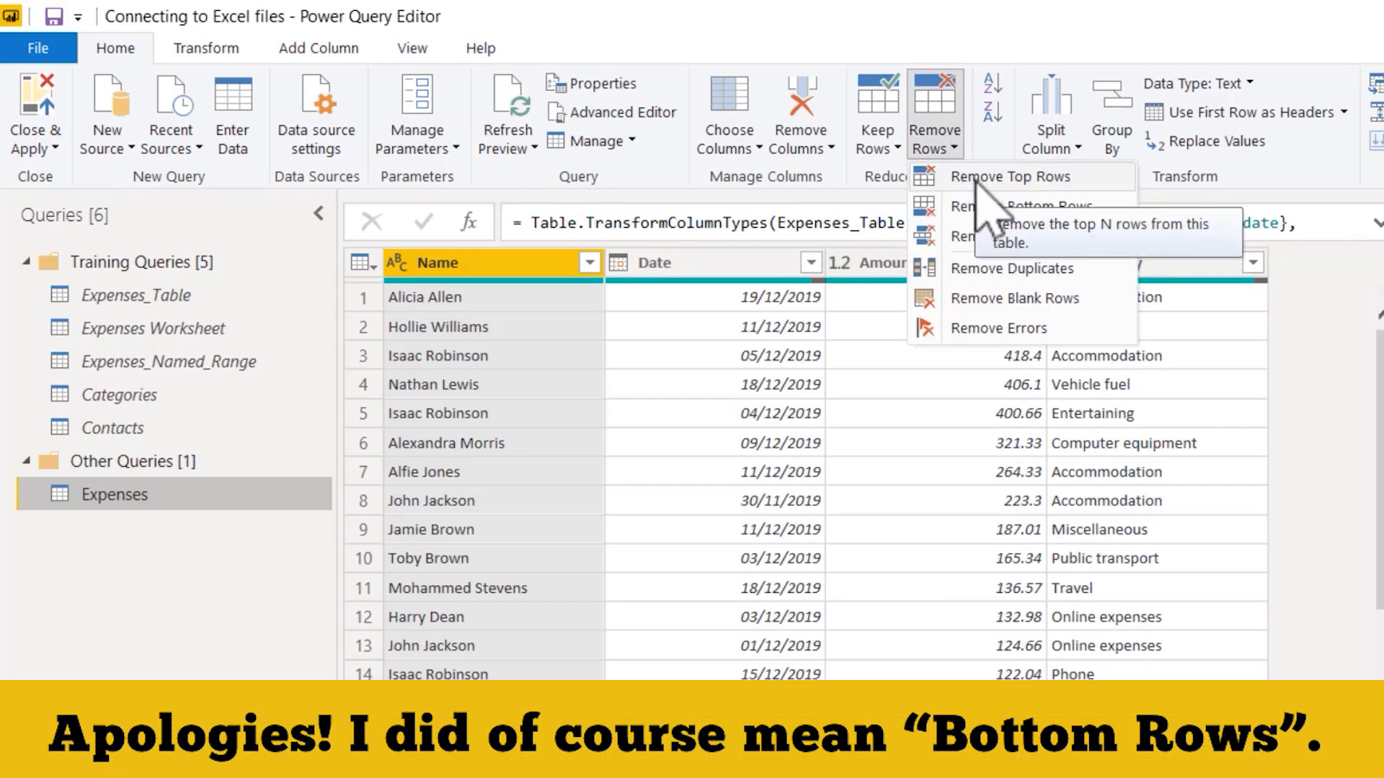
left_click(980, 176)
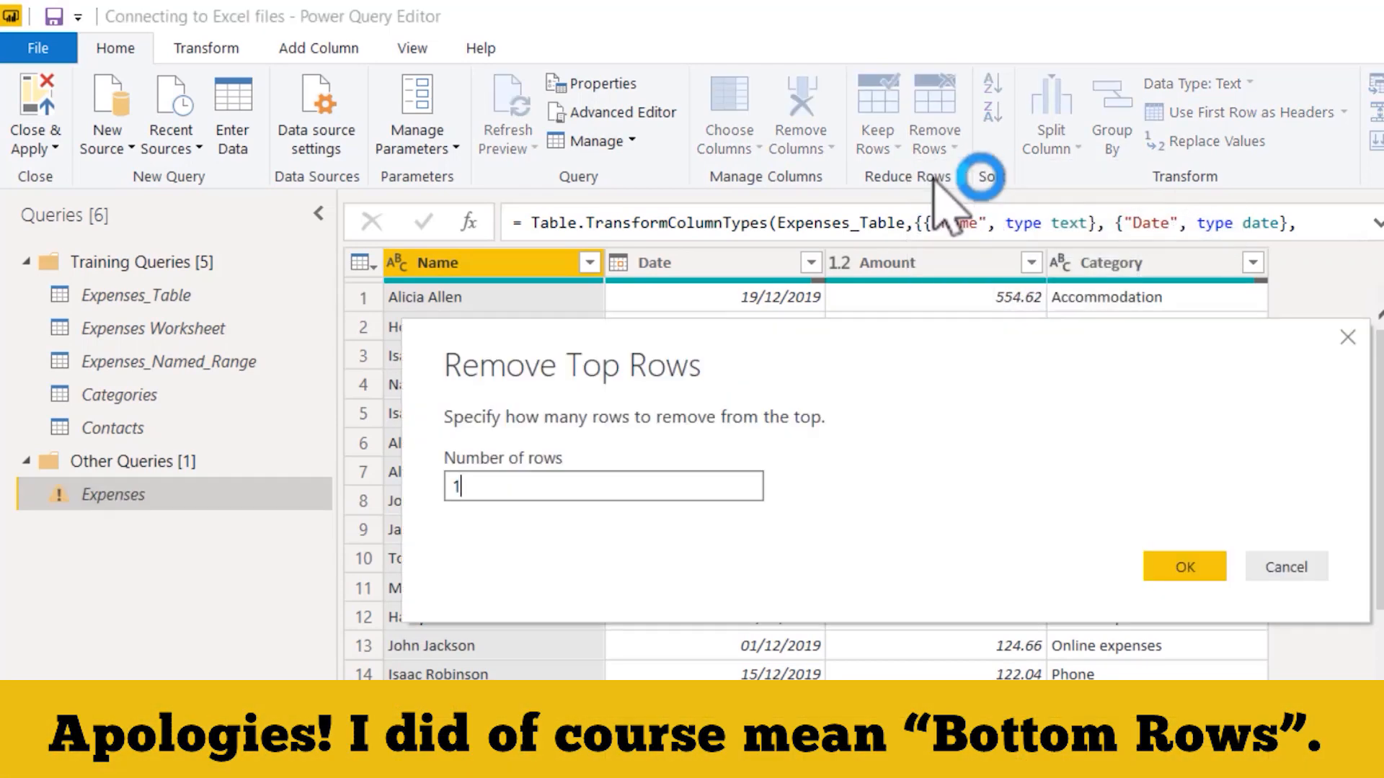
type("1")
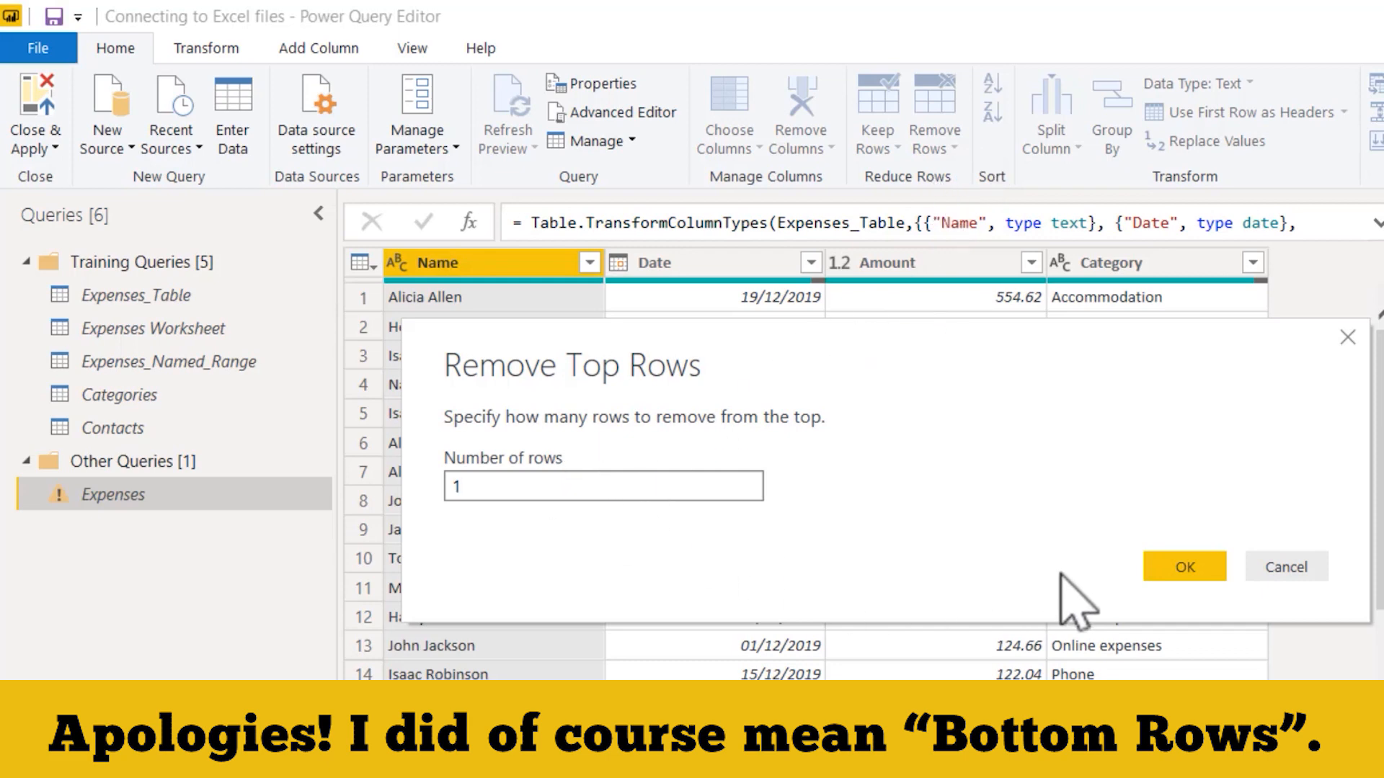
left_click(1188, 567)
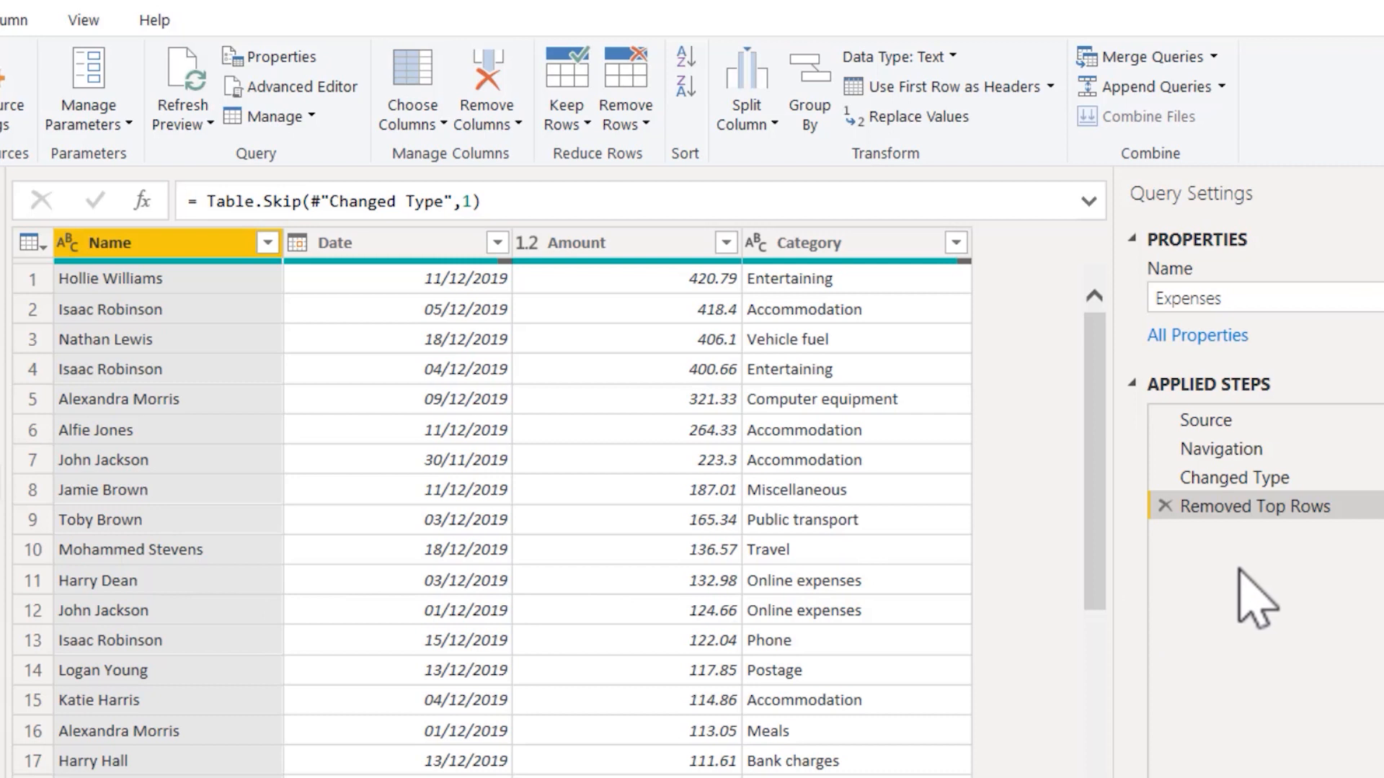
left_click(1164, 507)
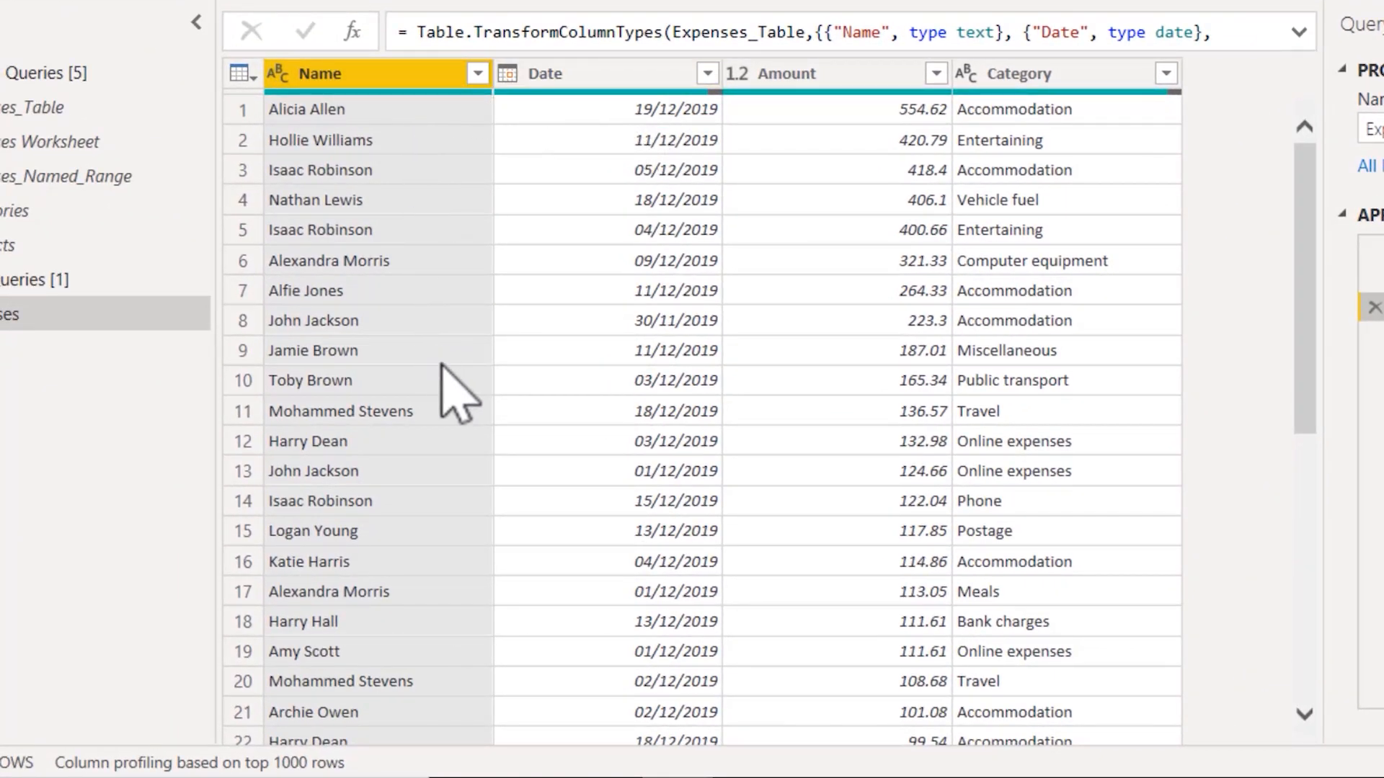
Step: Try excluding the Total value from the Name column's value list, and delete the resulting filter step
left_click(478, 74)
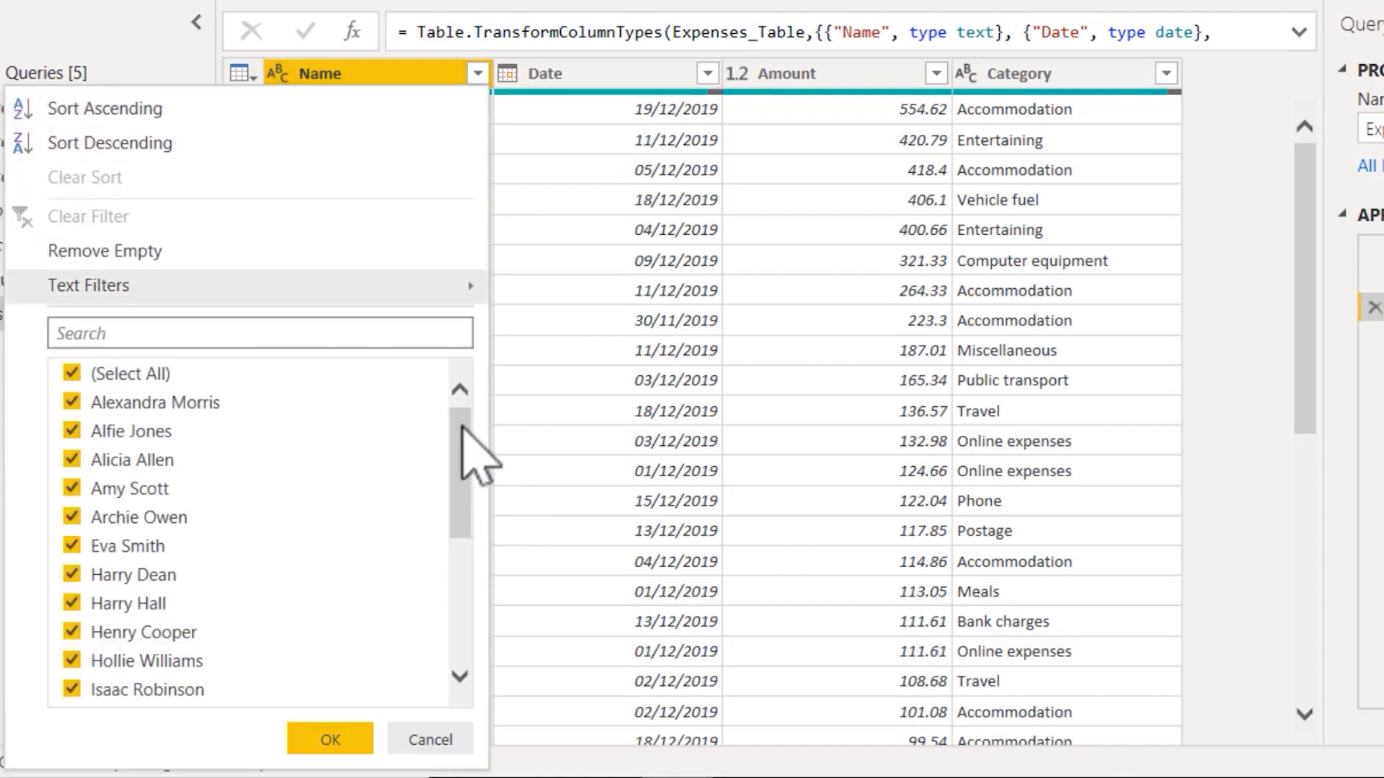
left_click_drag(462, 425, 483, 713)
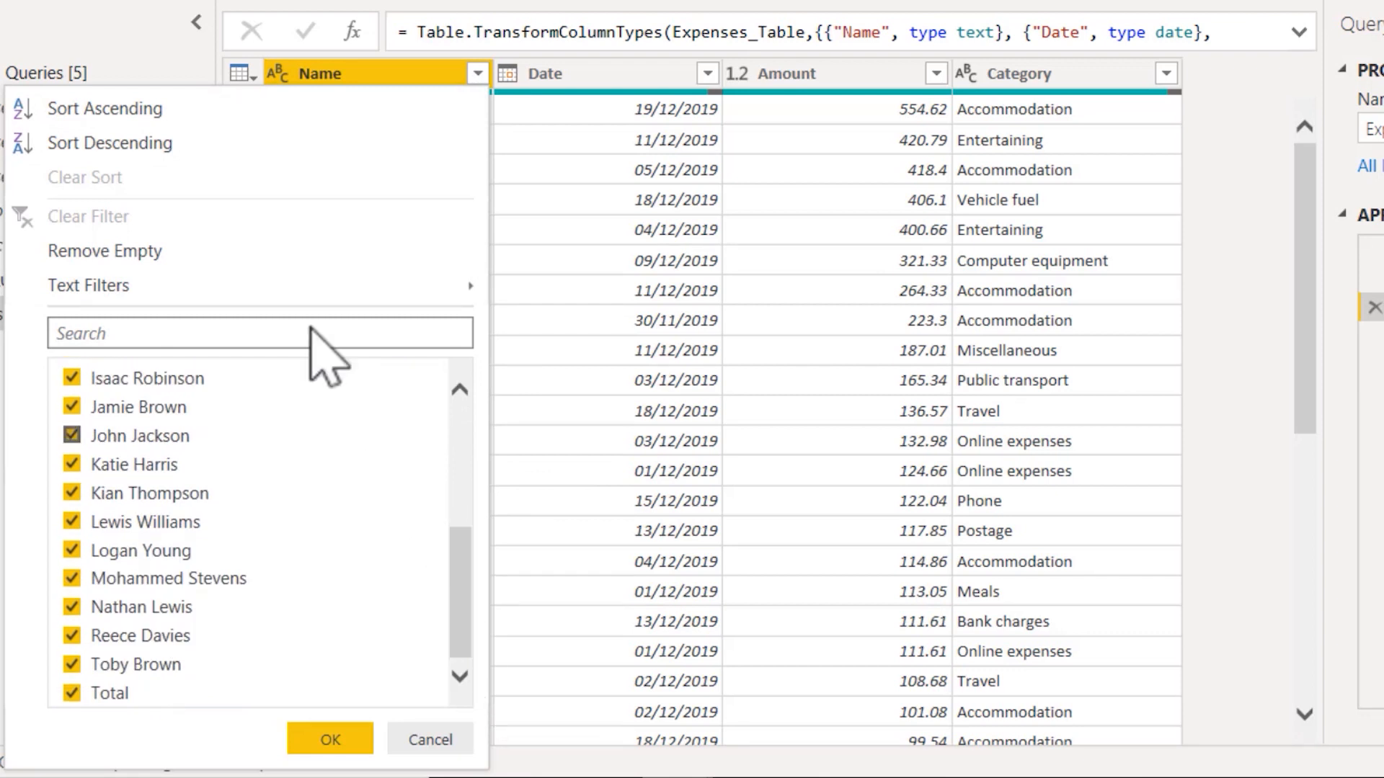
left_click(71, 693)
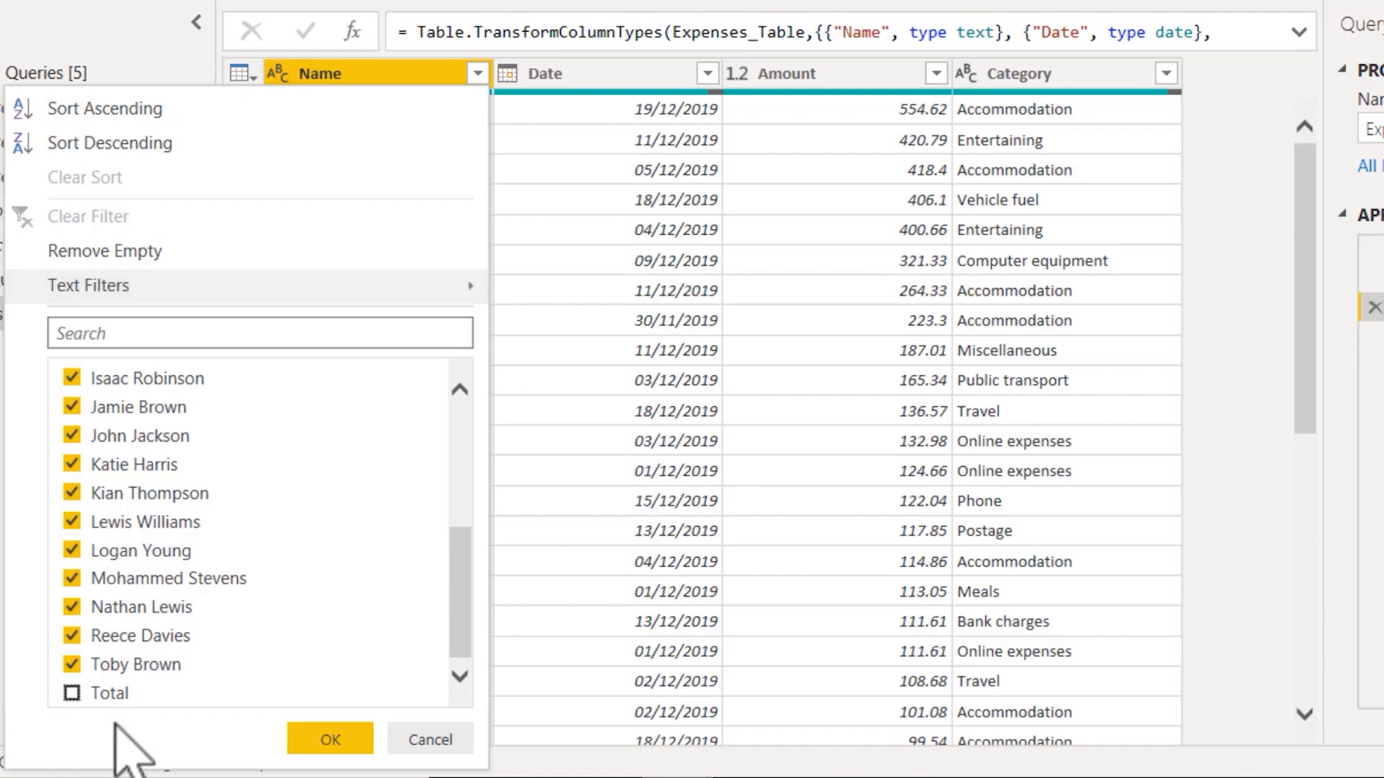
left_click(322, 743)
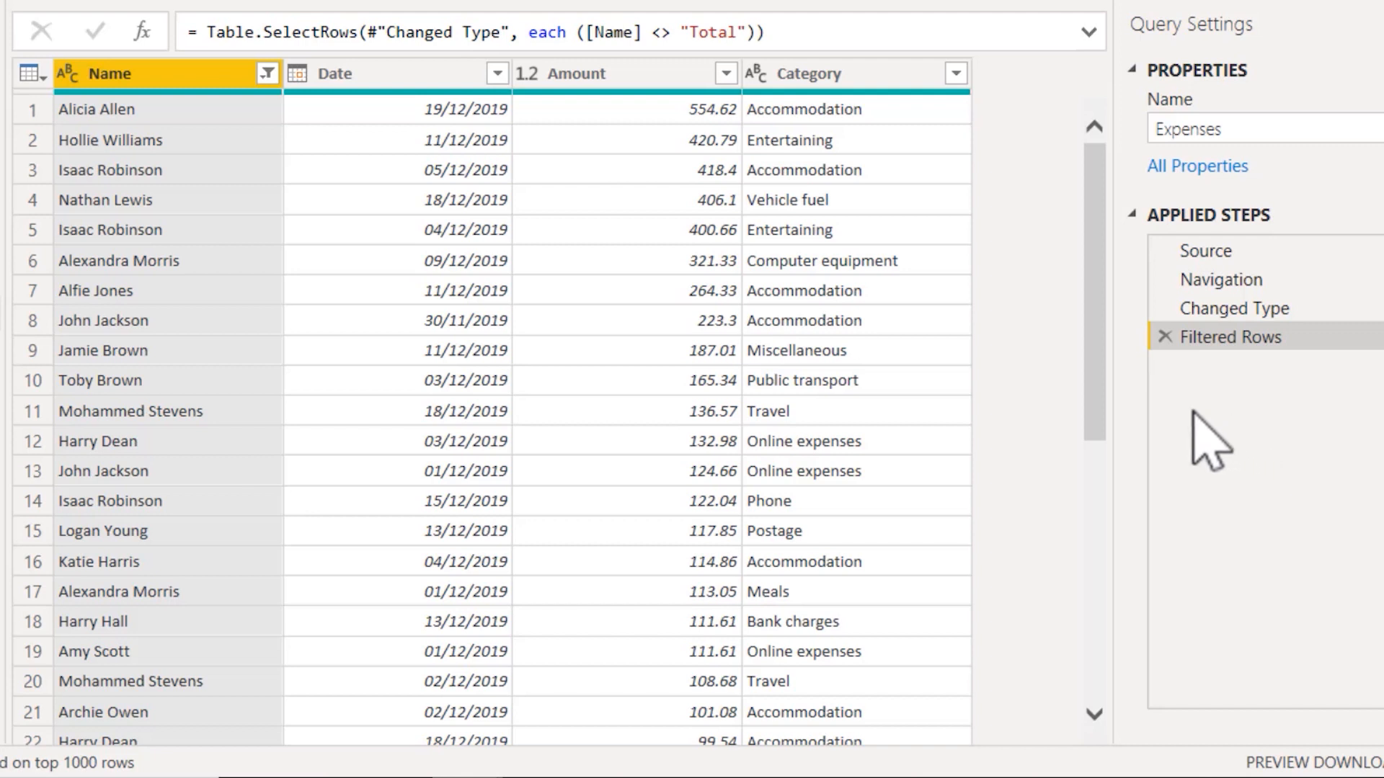
left_click(1165, 337)
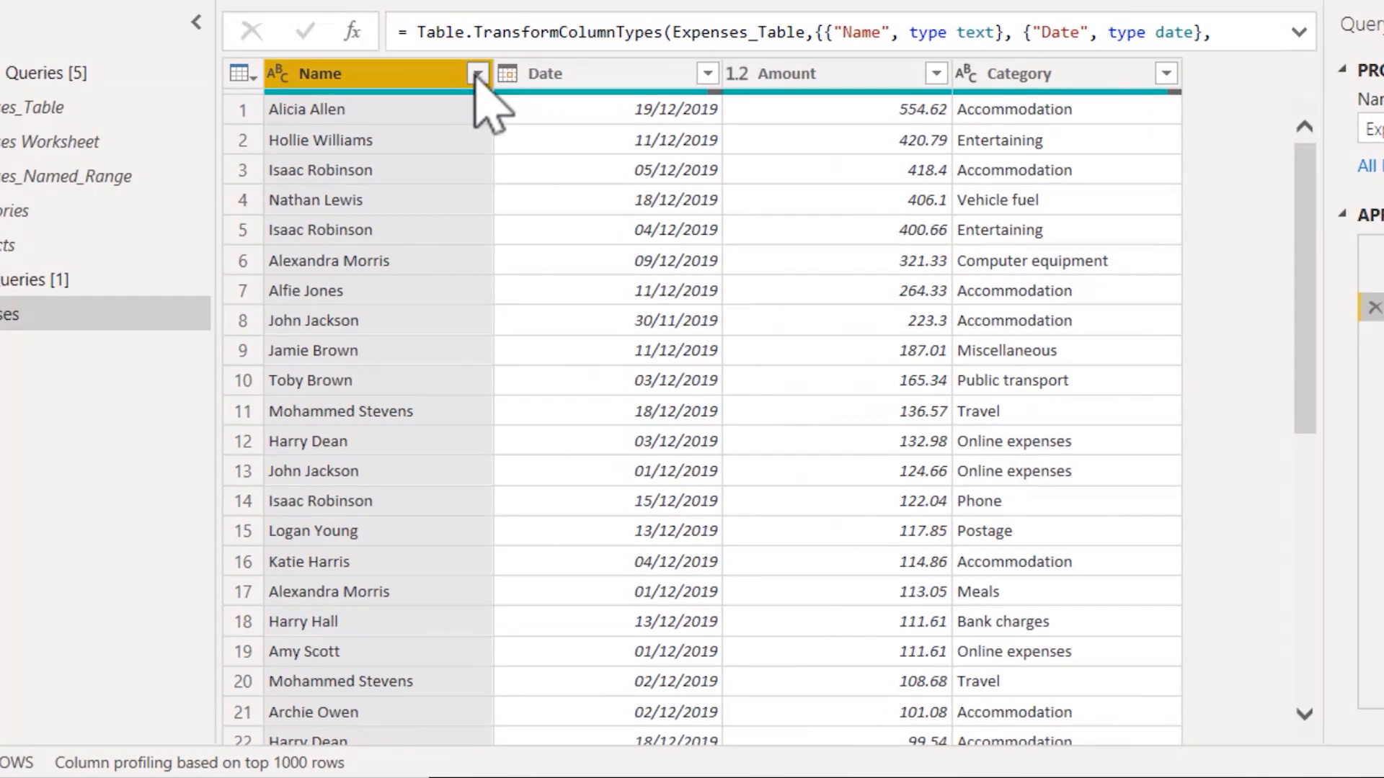
Step: Filter the Expenses query with a text condition keeping rows where Name does not equal "Total"
left_click(477, 74)
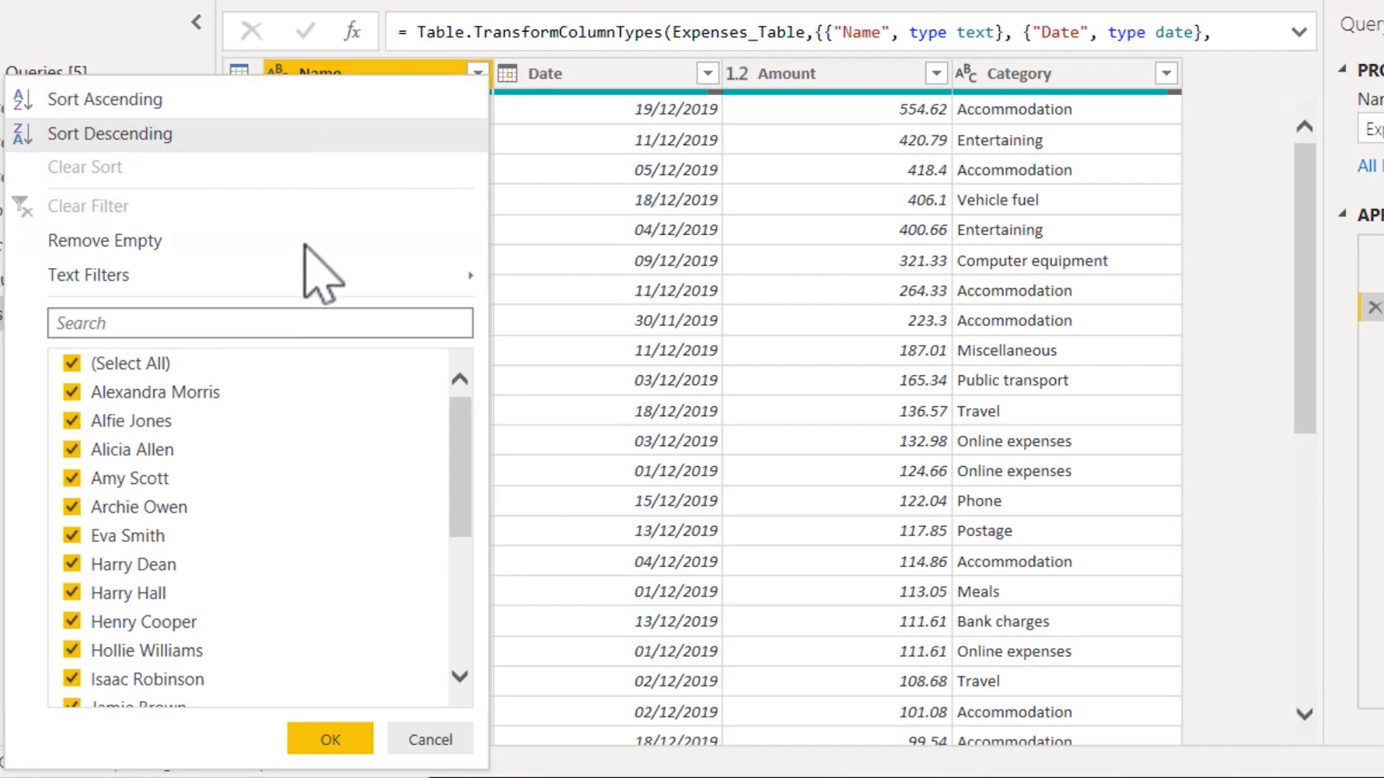
mouse_move(306, 291)
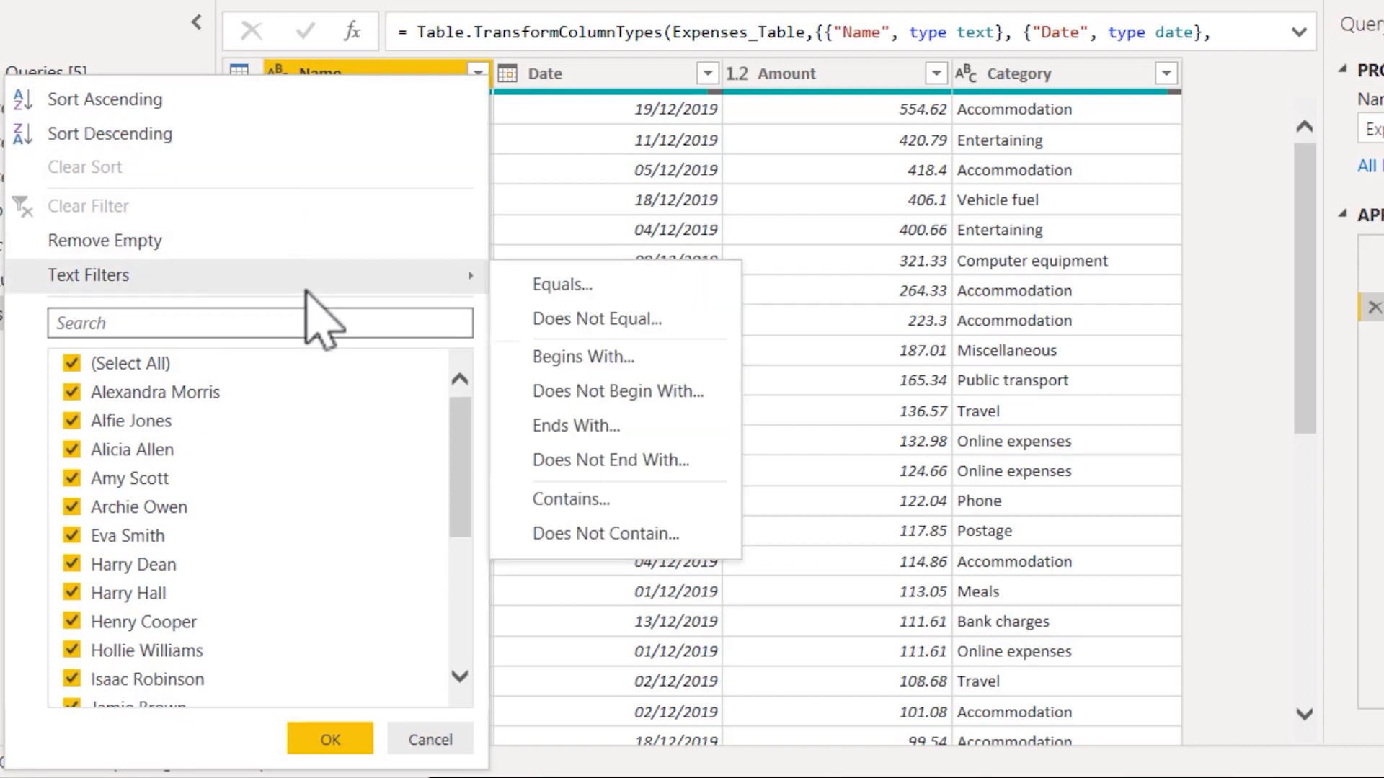
left_click(621, 322)
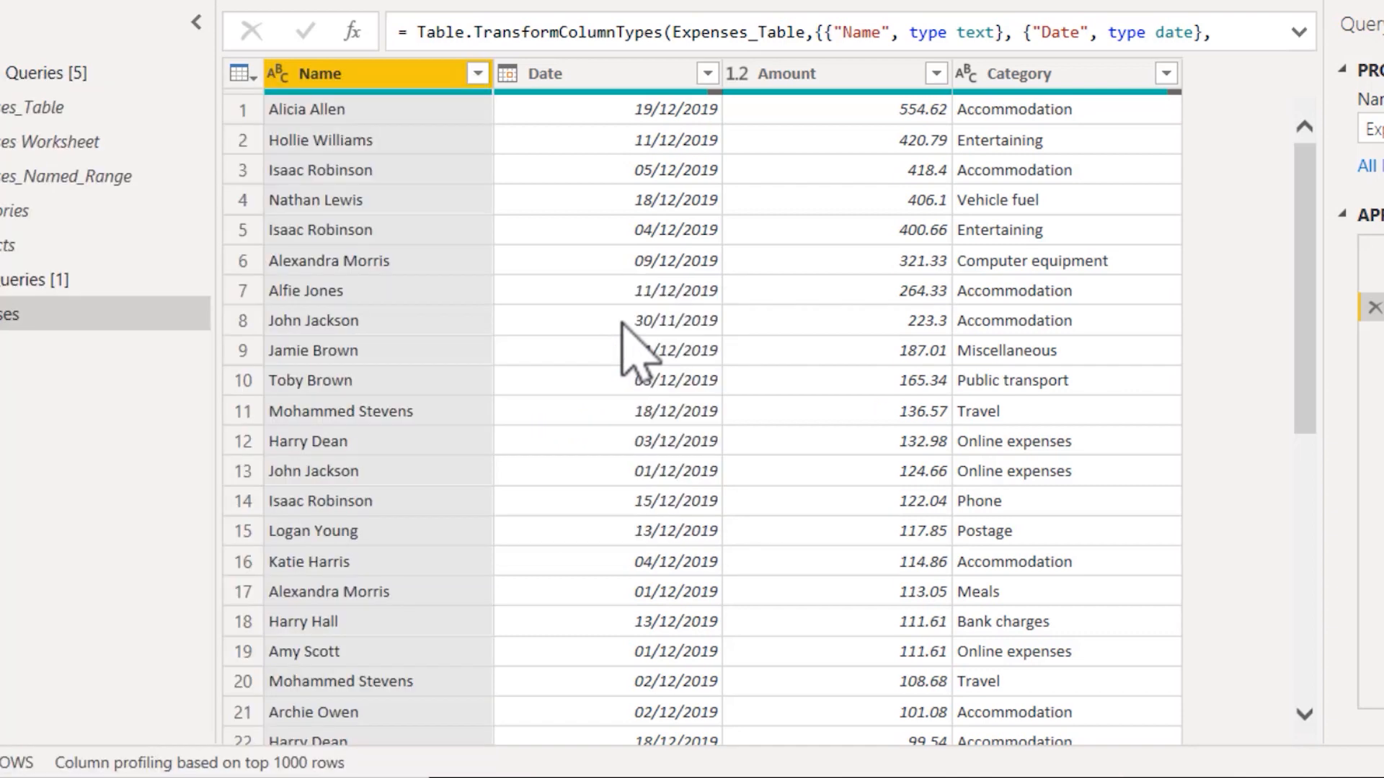
left_click(673, 297)
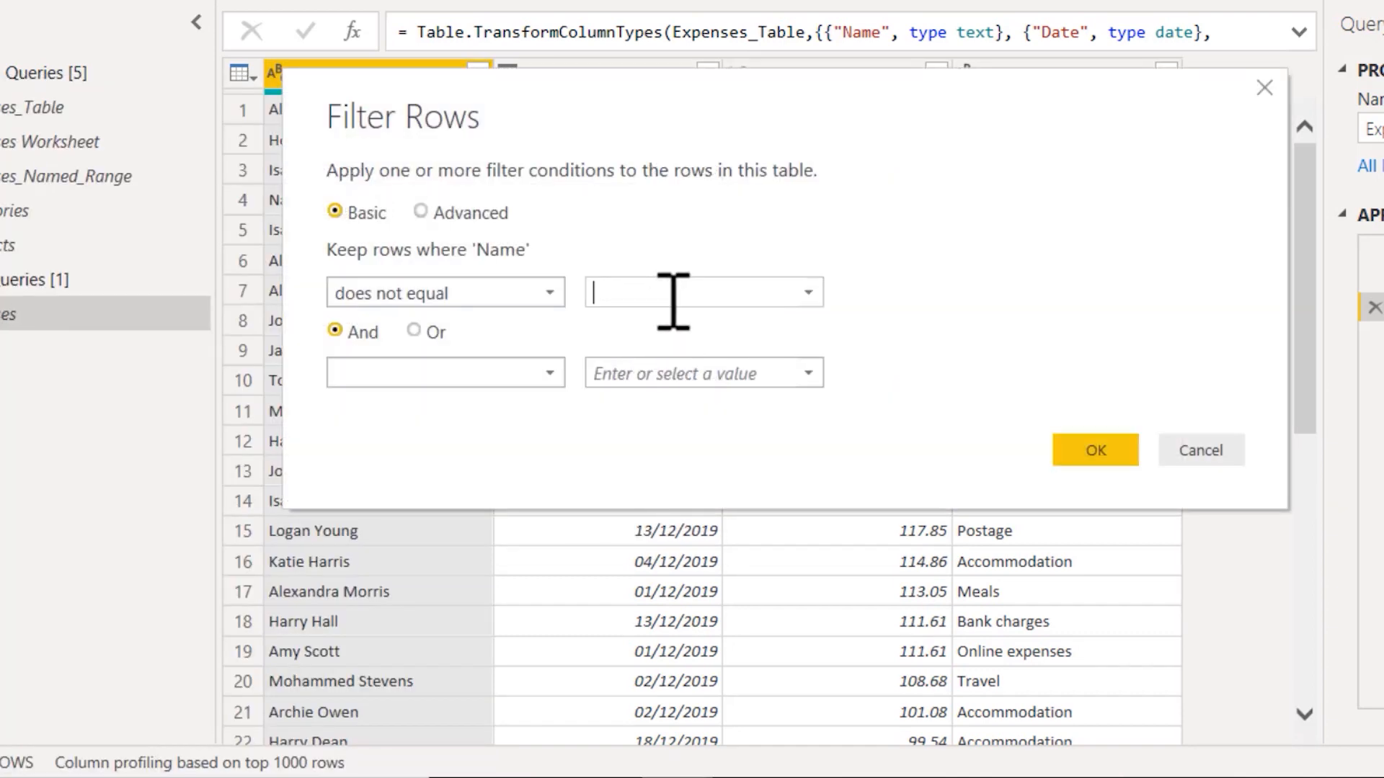
type("Total")
left_click(1115, 455)
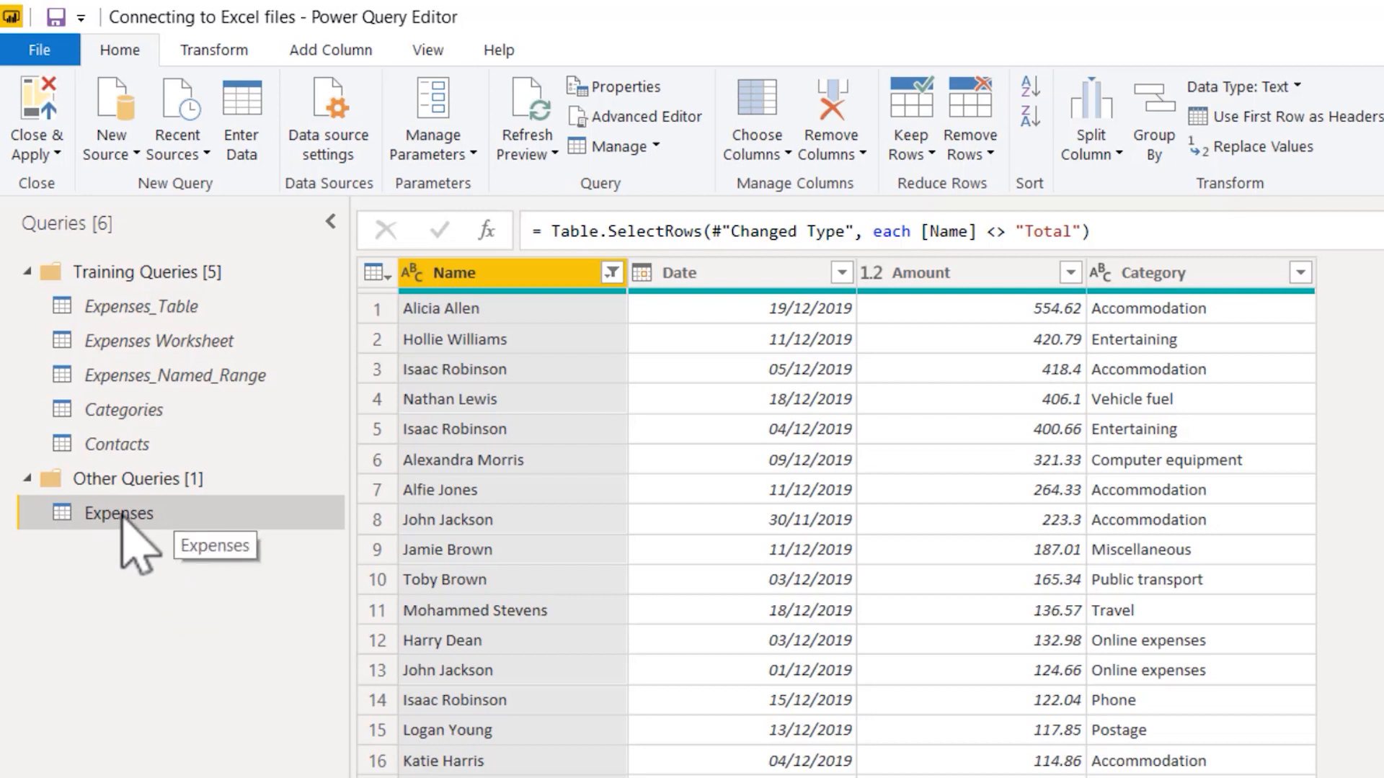
Step: Close and apply the query changes, and save the report with the Quick Practice page displayed
left_click(37, 115)
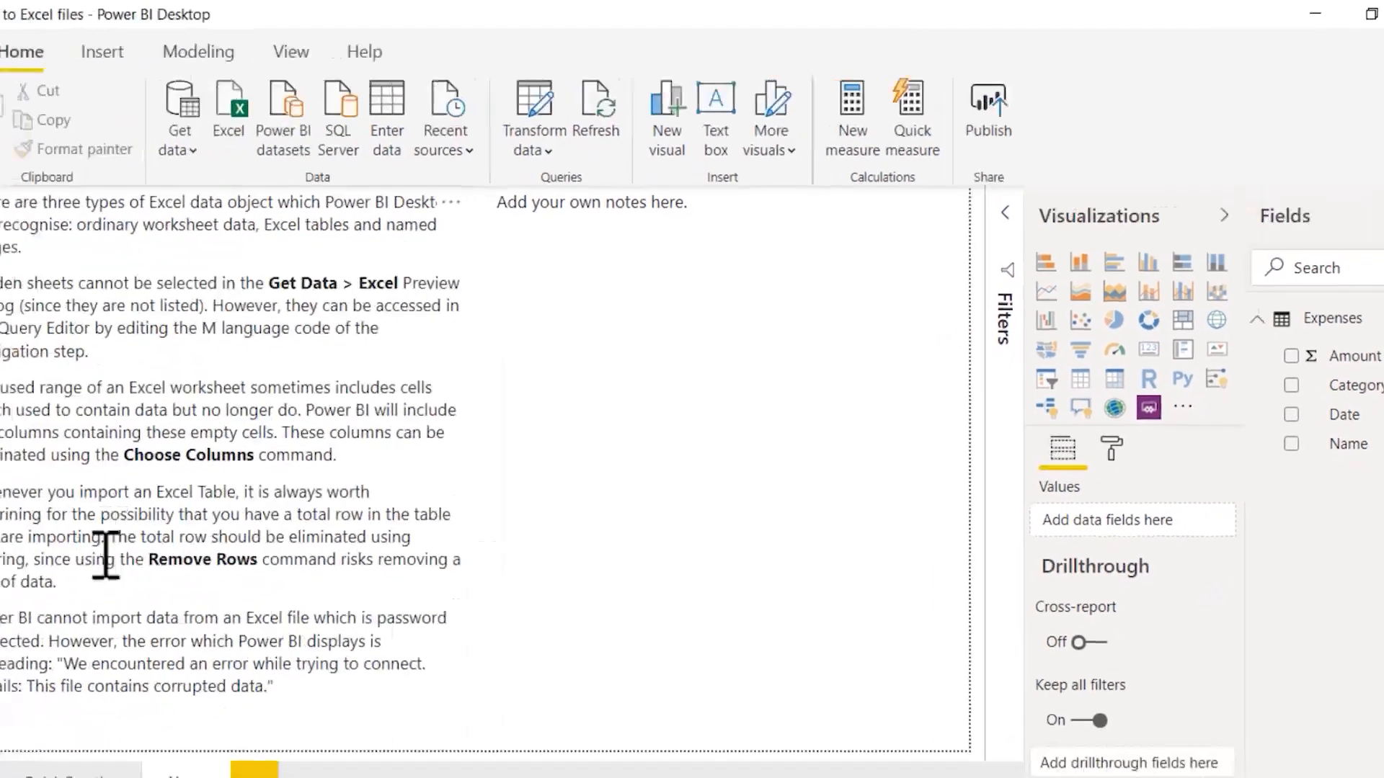
left_click(83, 776)
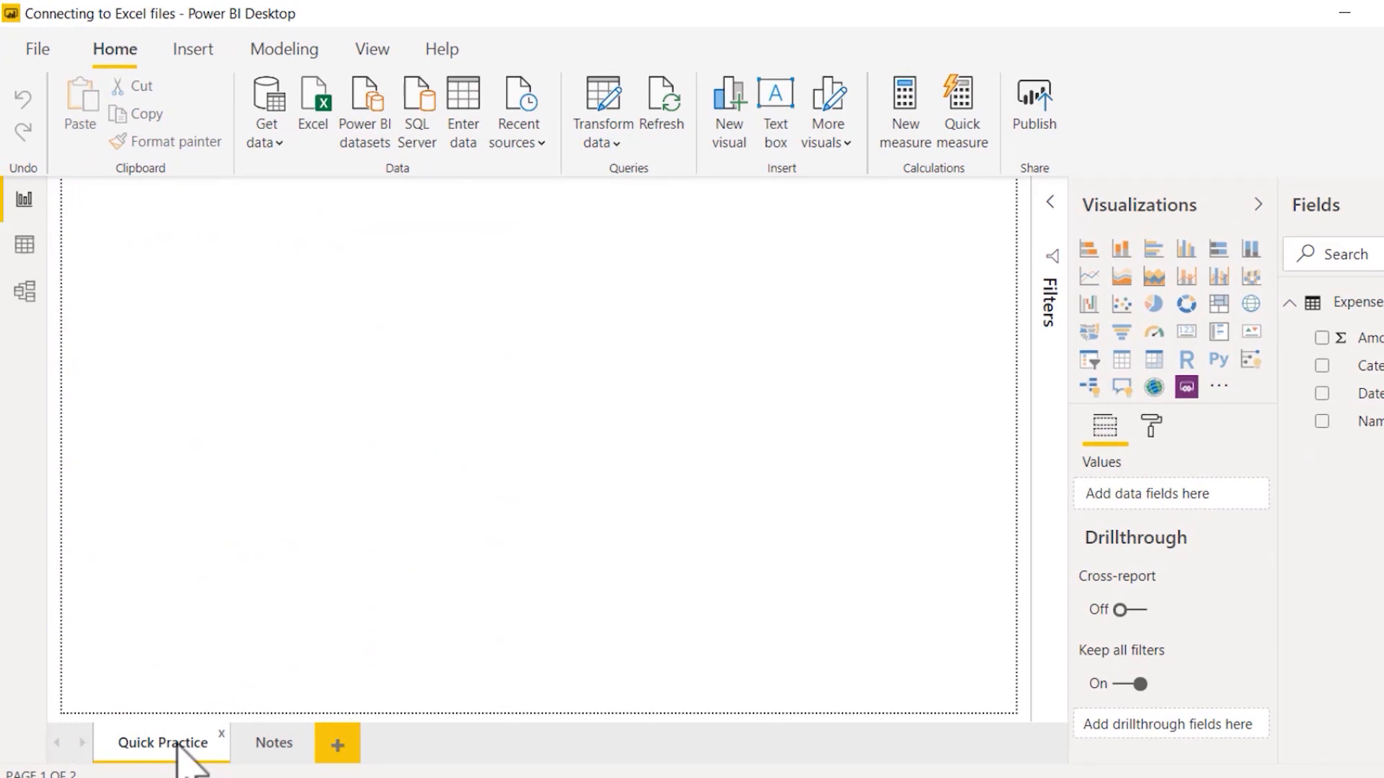
left_click(36, 51)
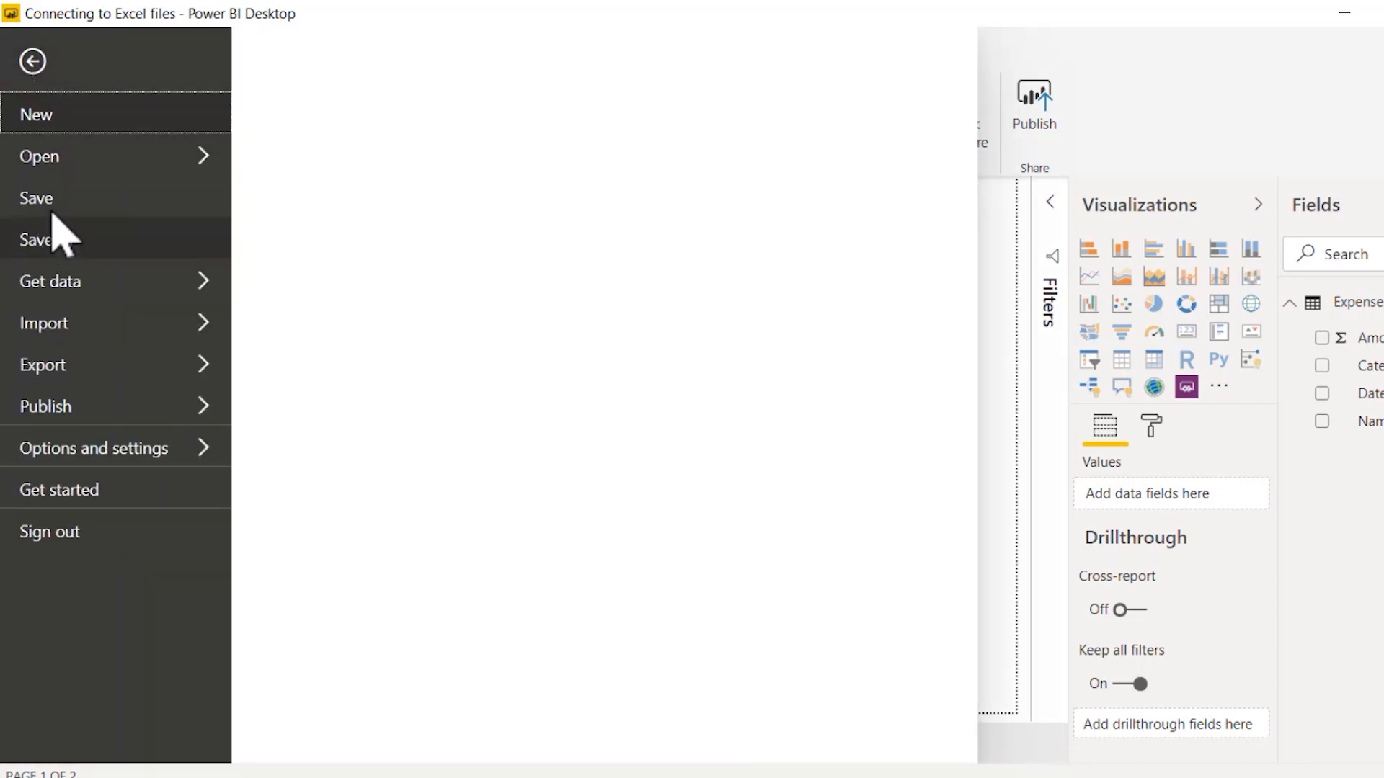
left_click(49, 203)
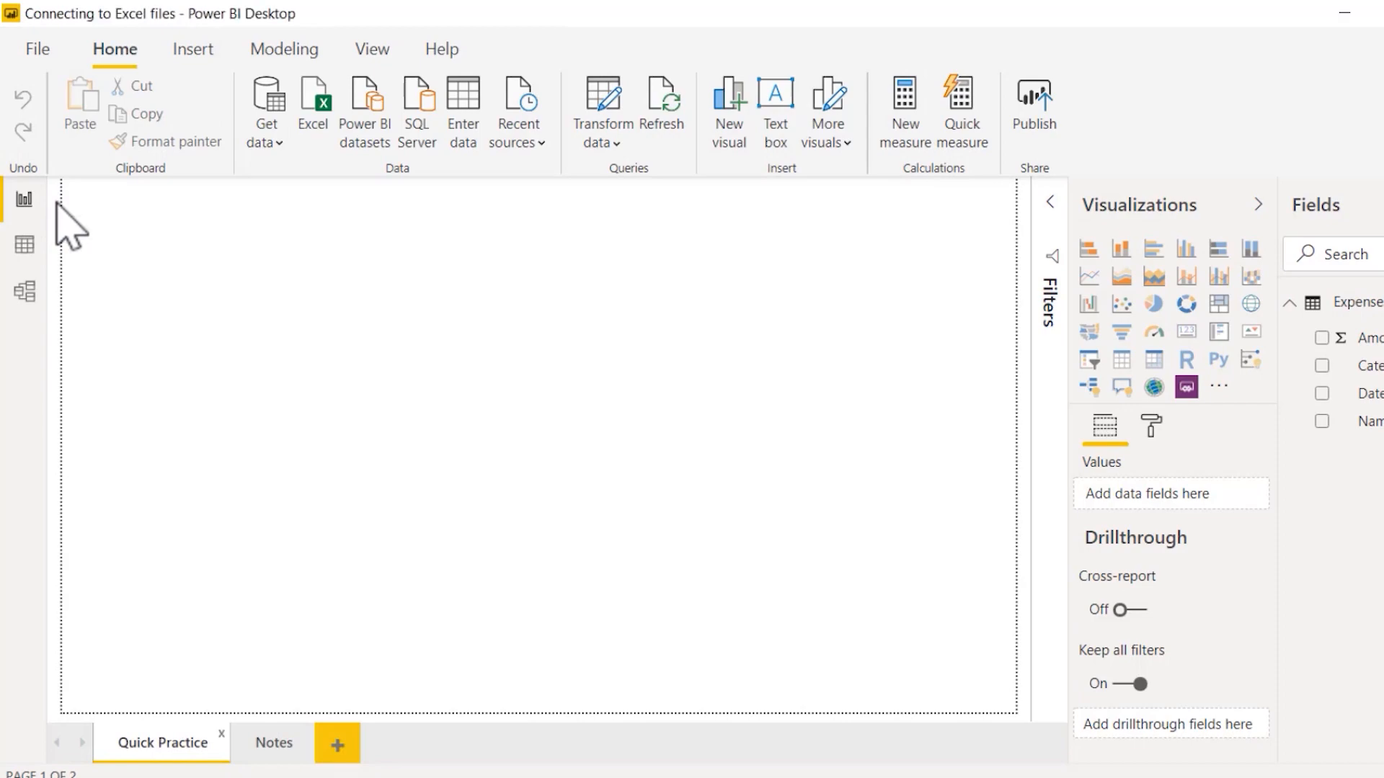